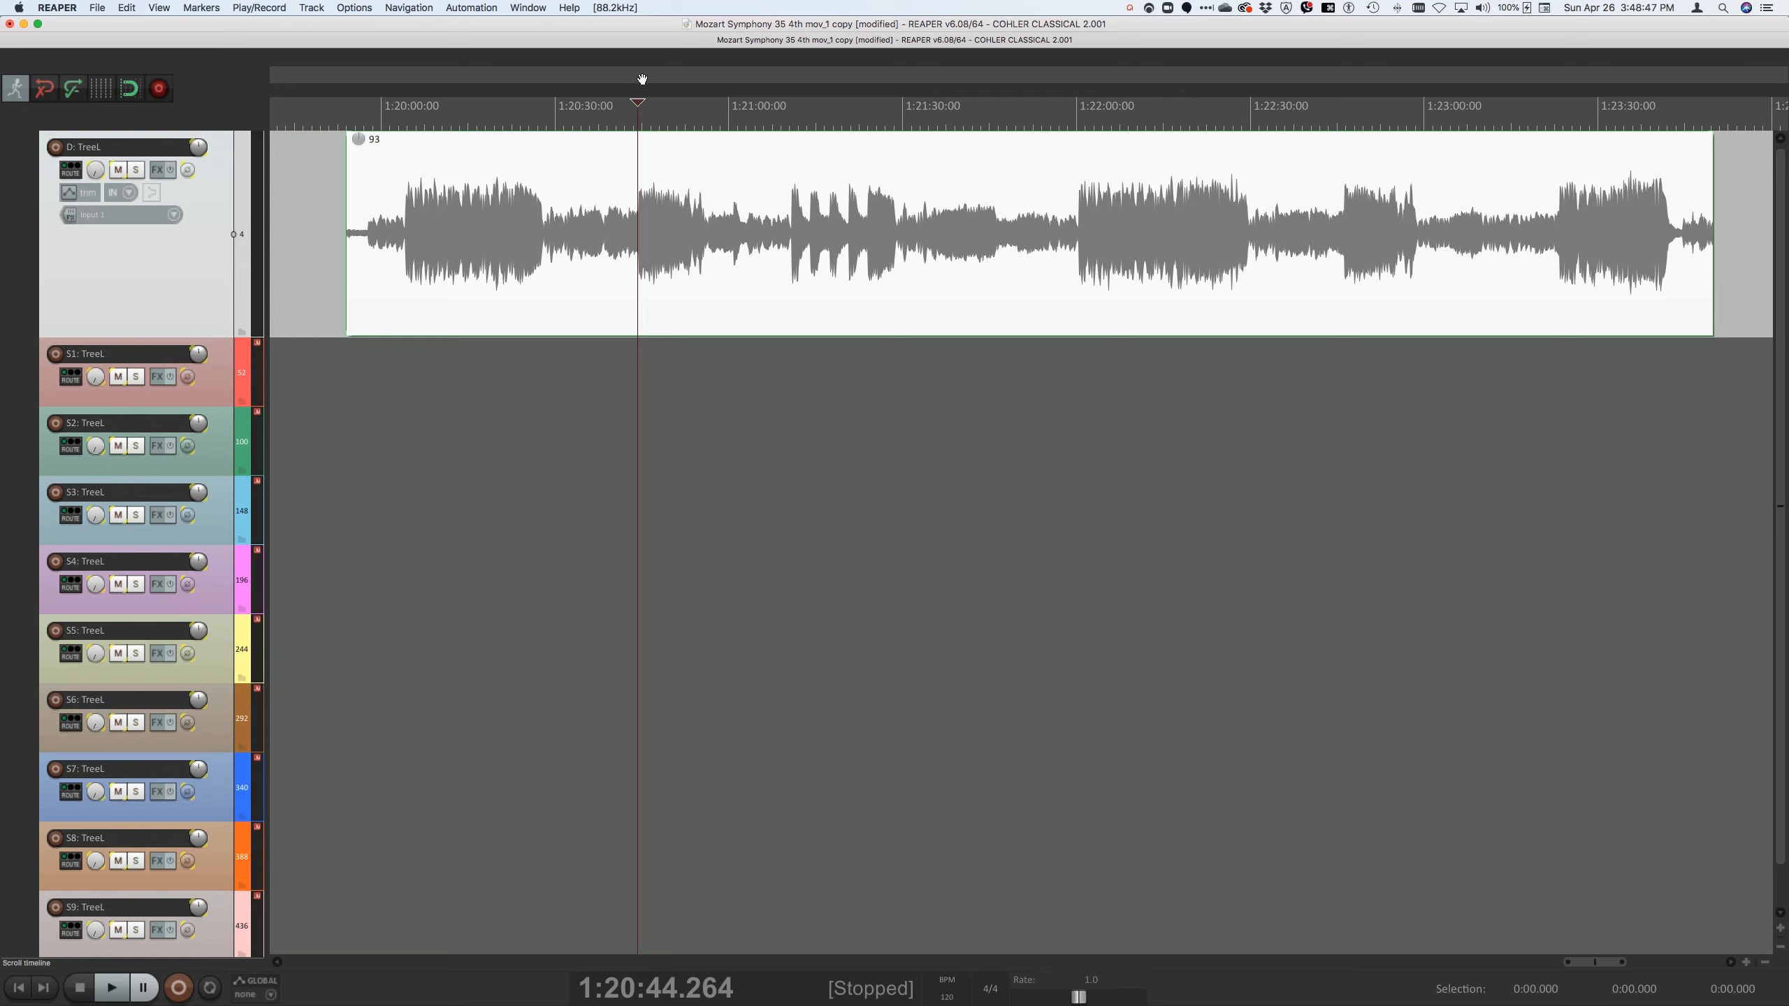
click(409, 7)
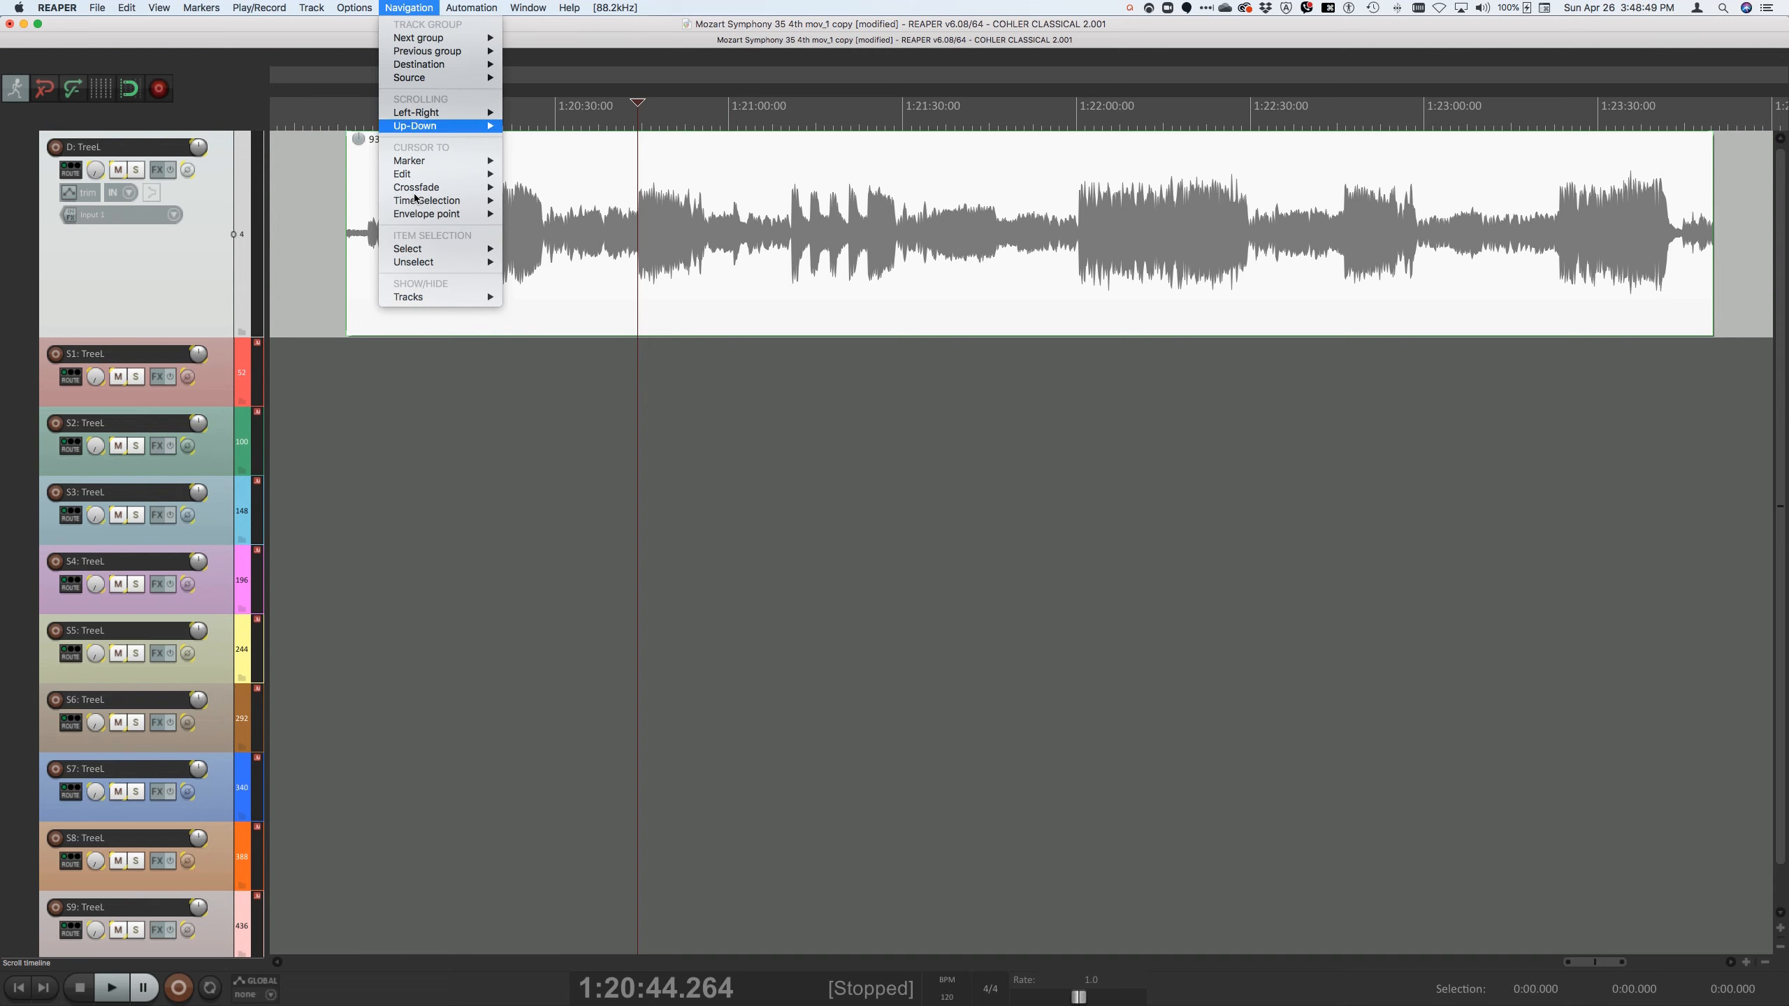
mouse_move(407, 298)
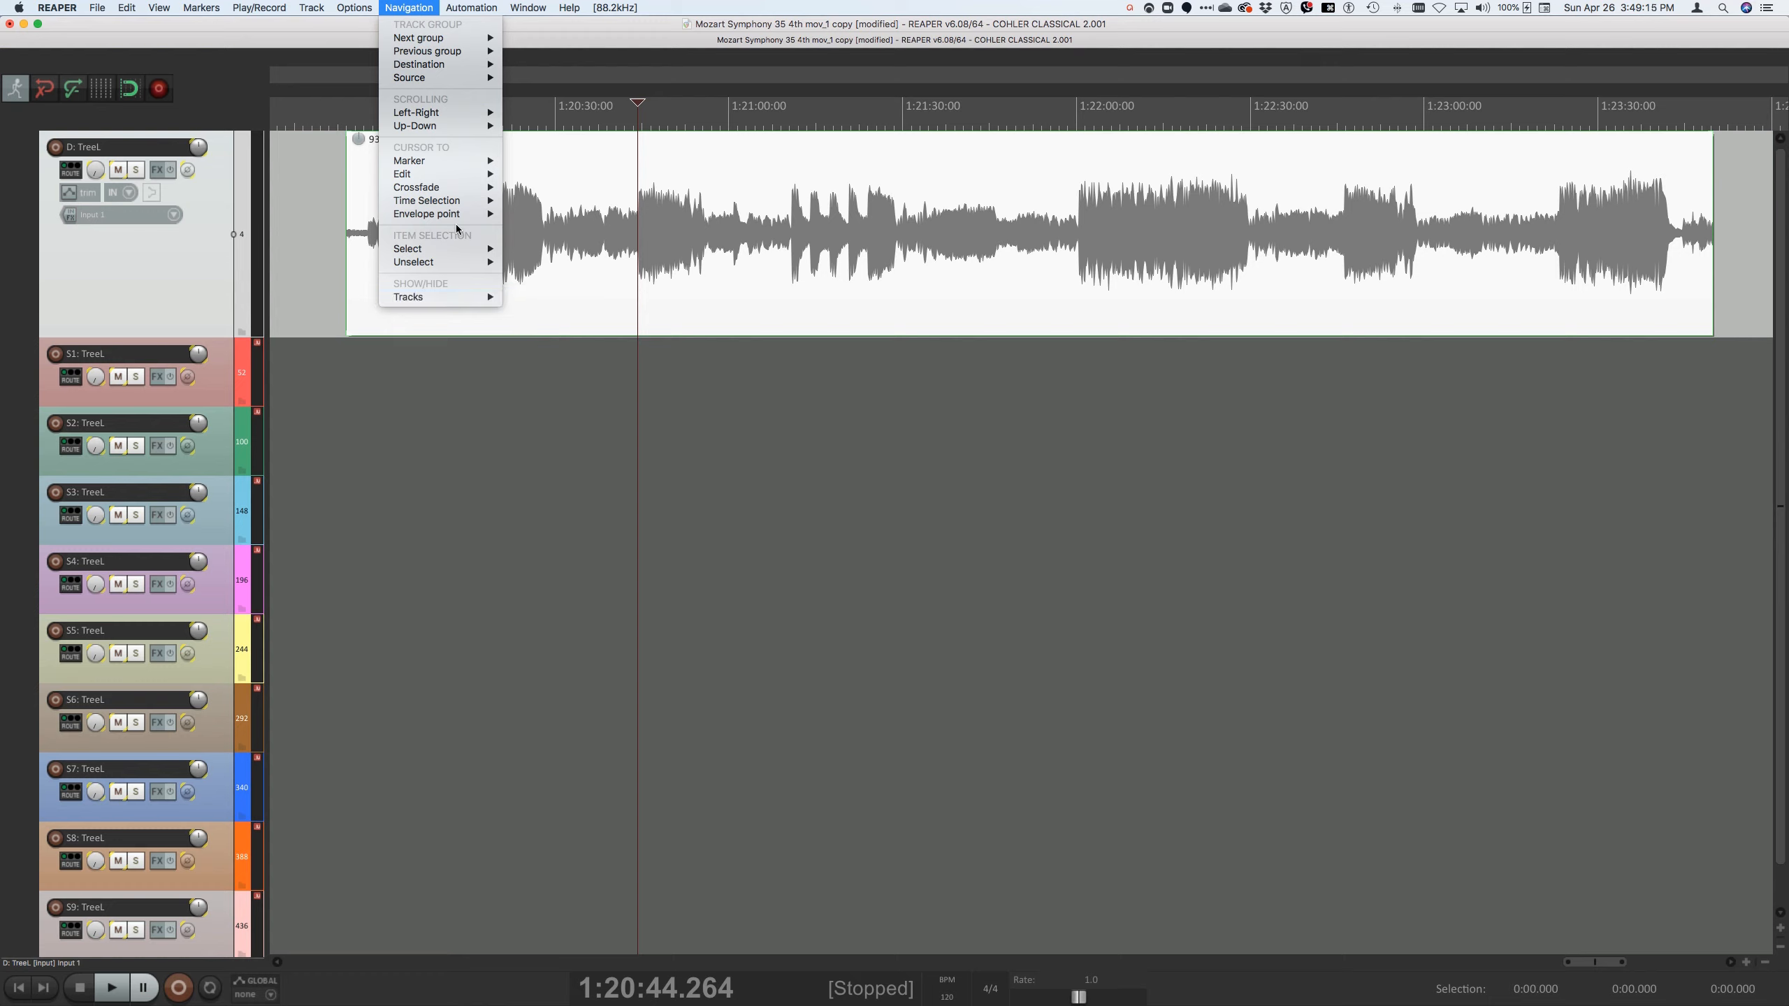
click(419, 6)
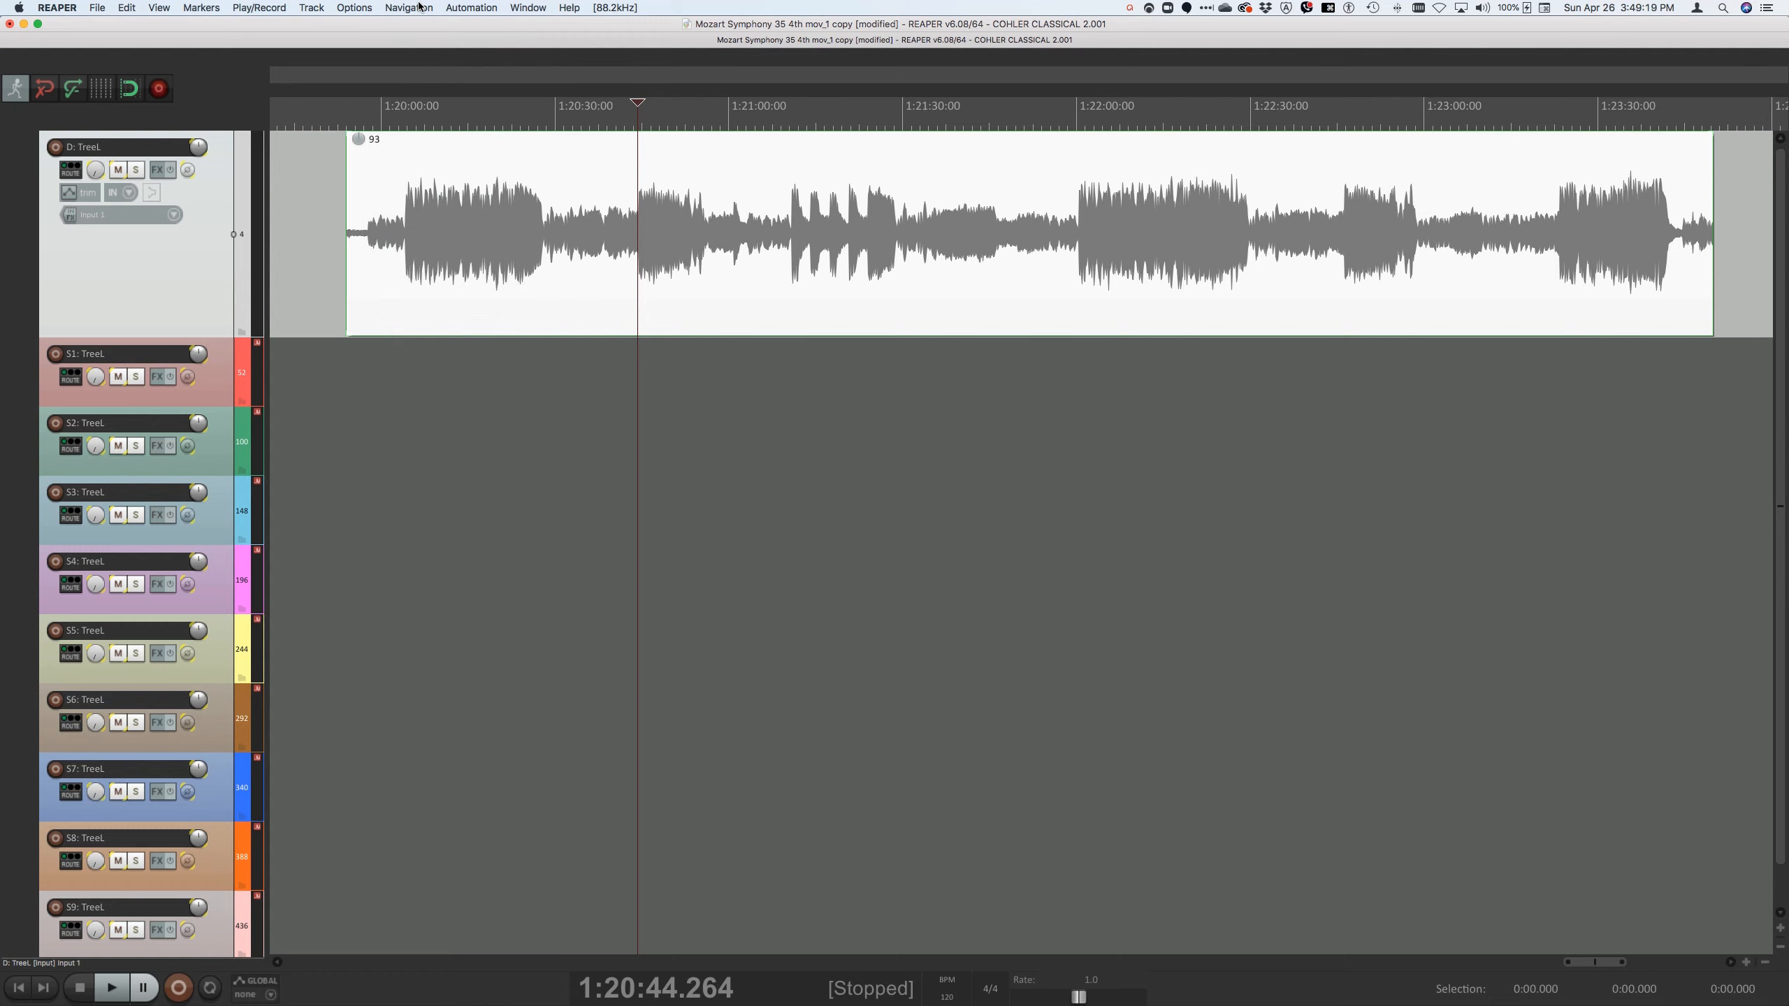
Show and hide the destination group's individual tracks, and do the same with its folder tracks
key(ctrl+alt+super+t)
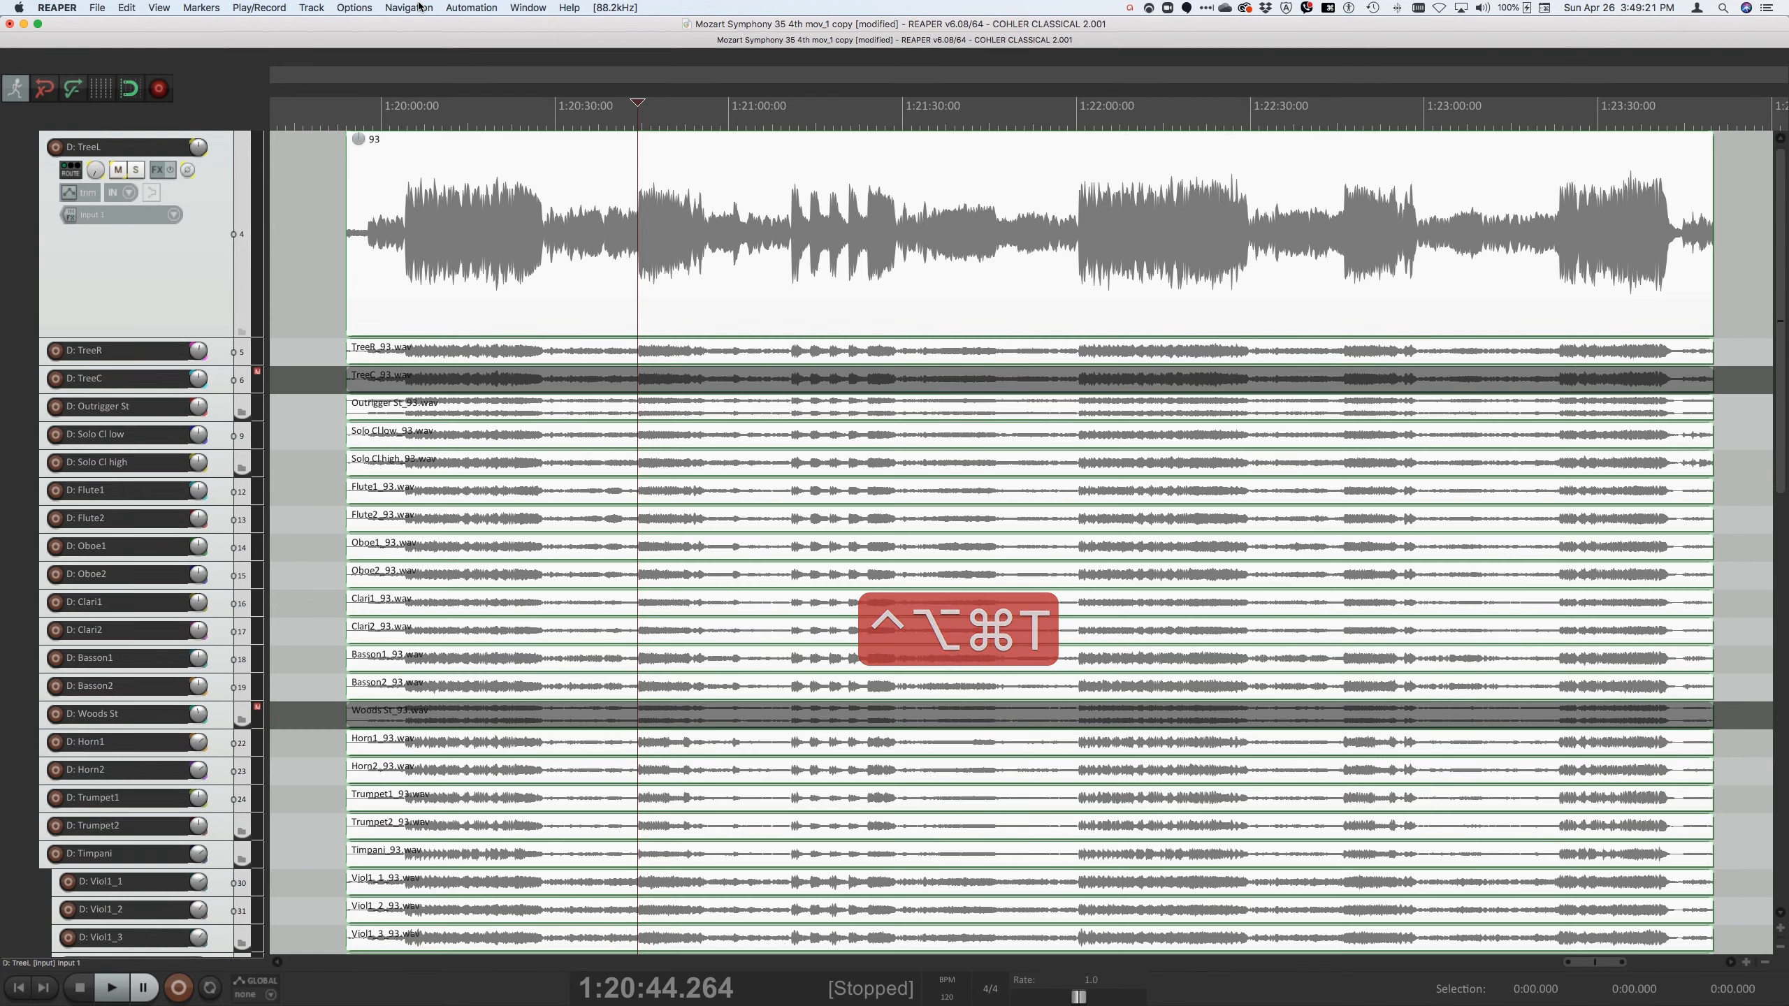
key(ctrl+alt+super+t)
key(ctrl+alt+super+h)
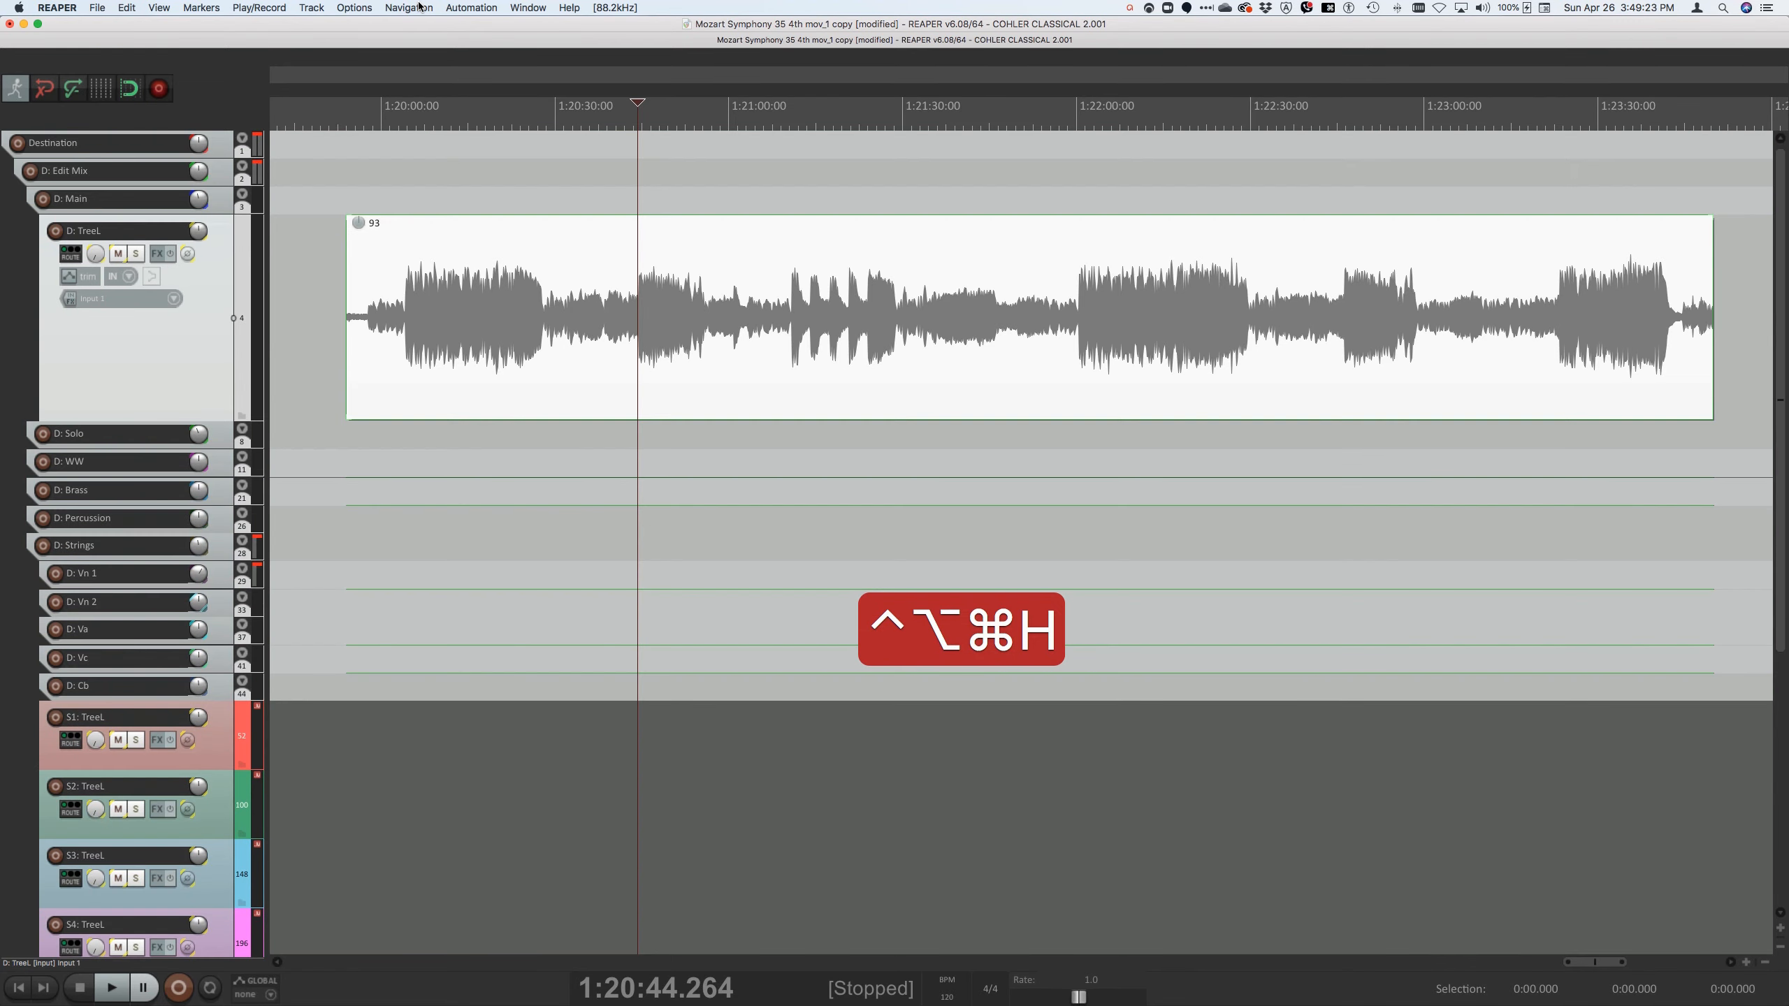
key(ctrl+alt+super+h)
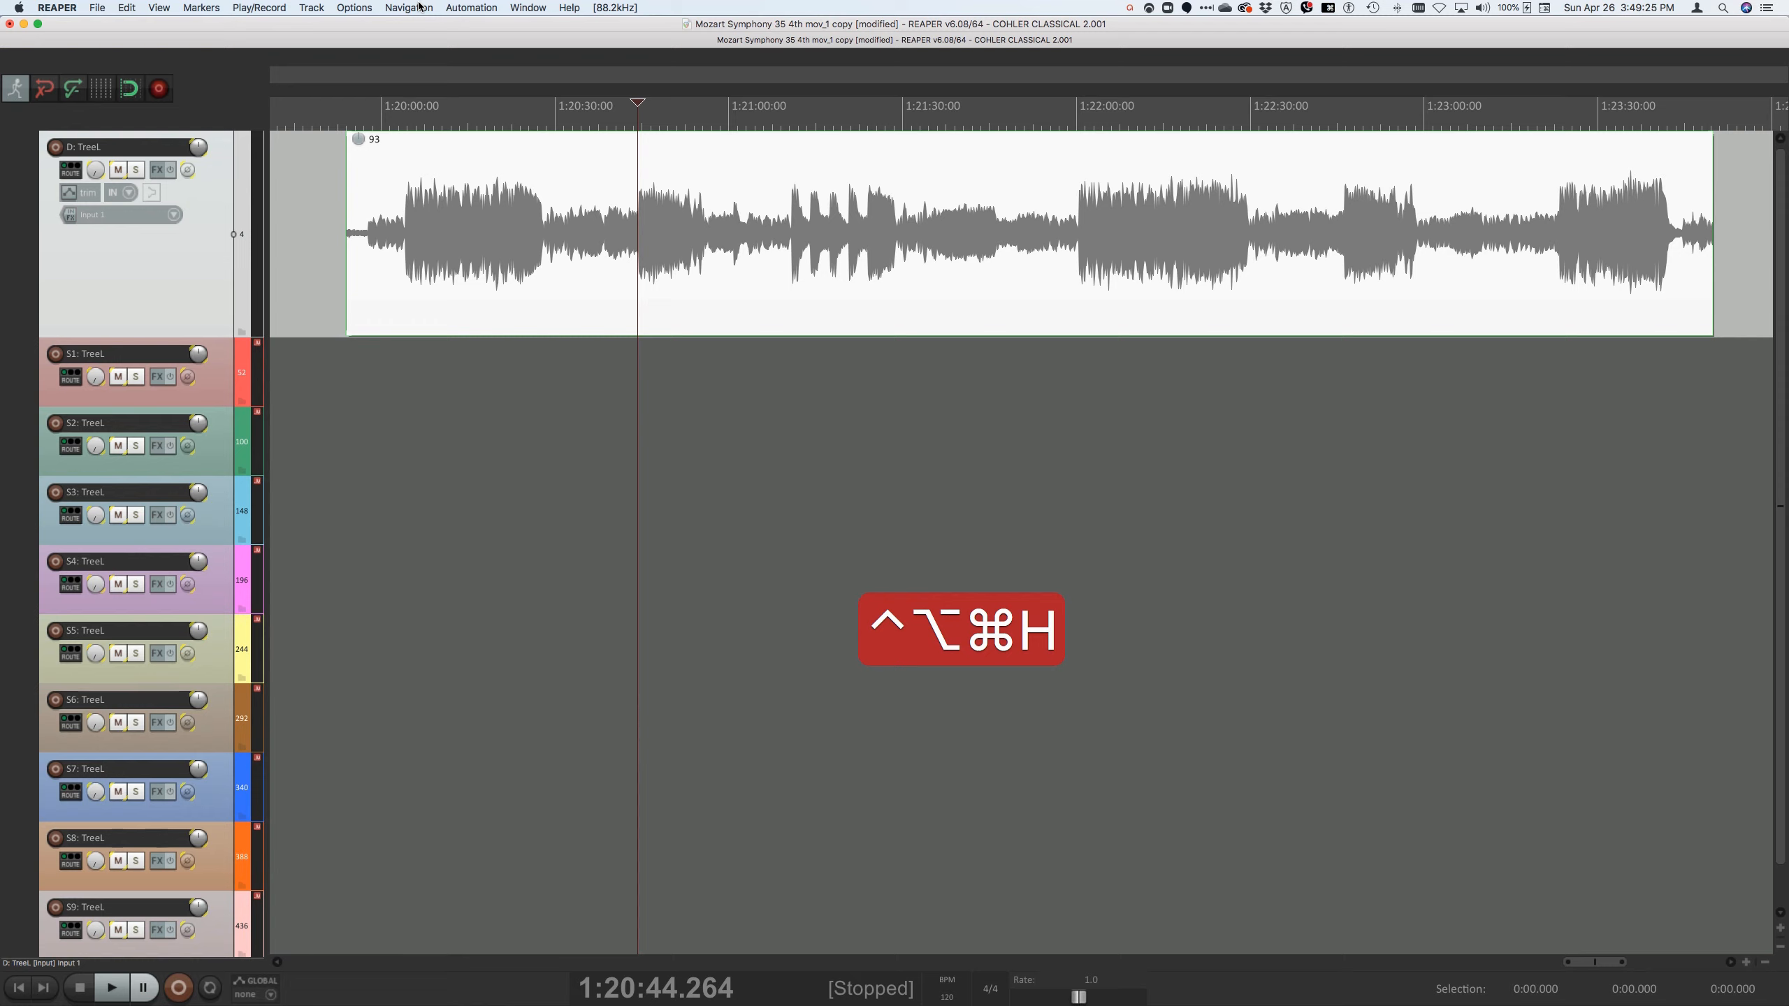
key(ctrl+alt+shift+super+h)
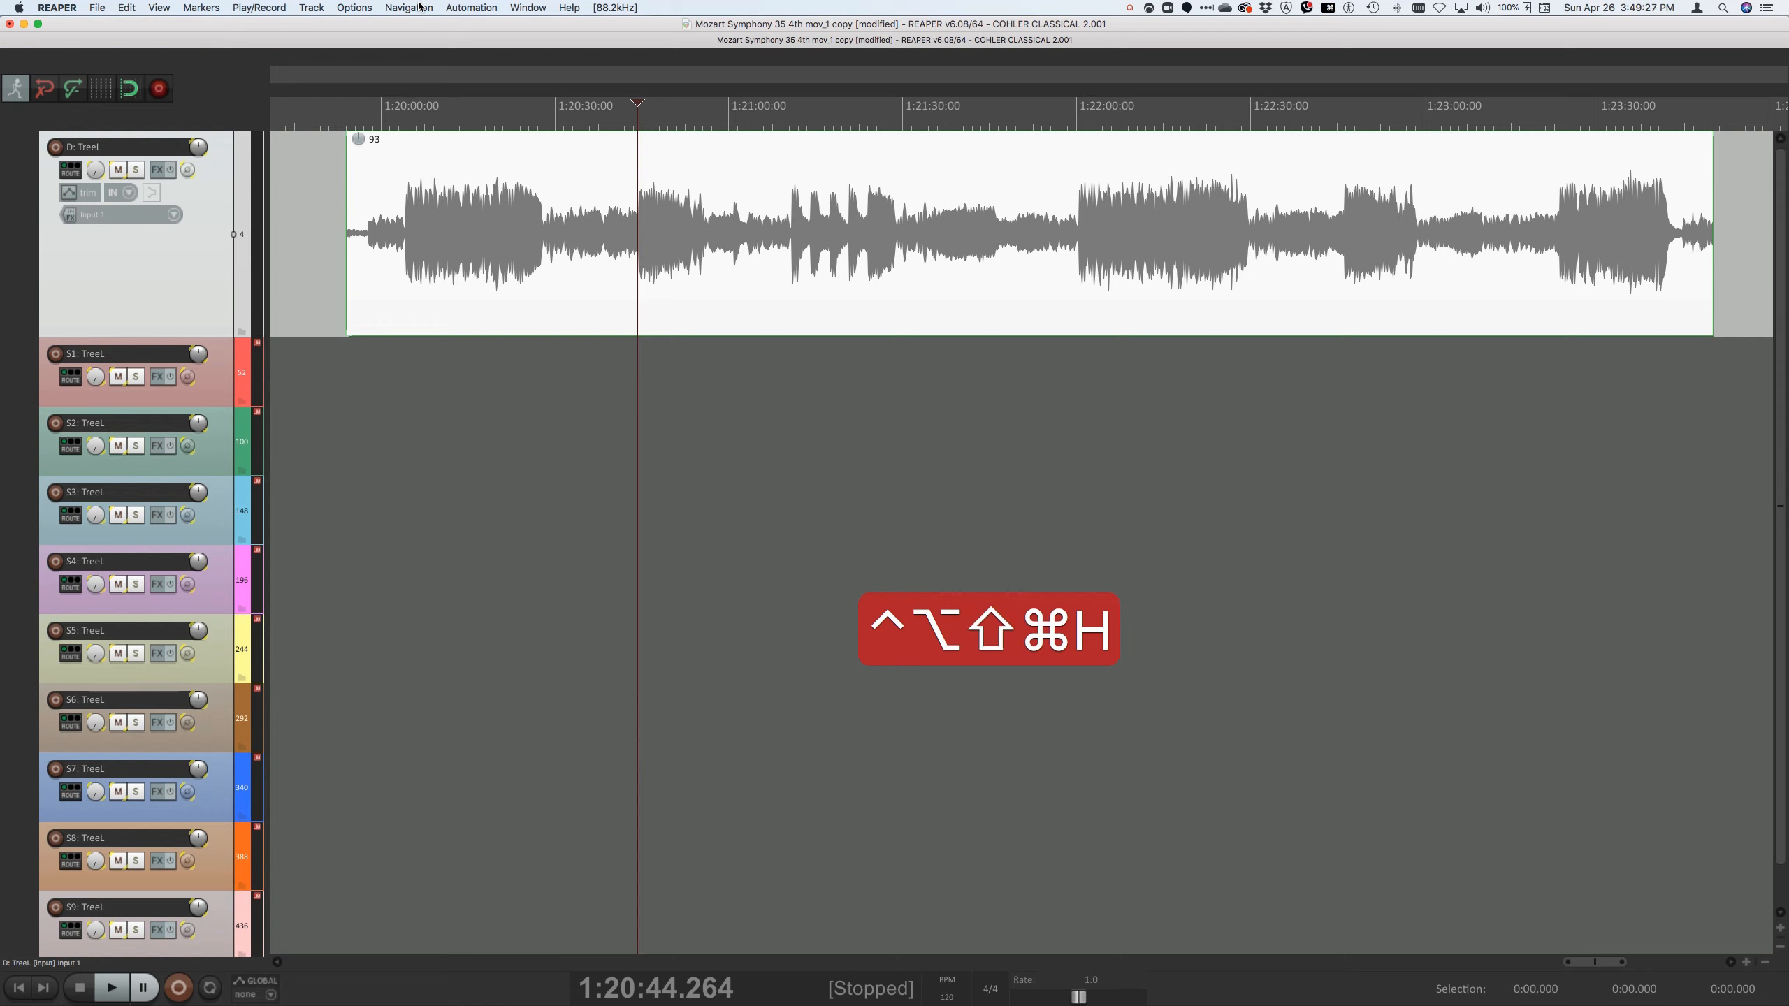
key(ctrl+alt+shift+super+h)
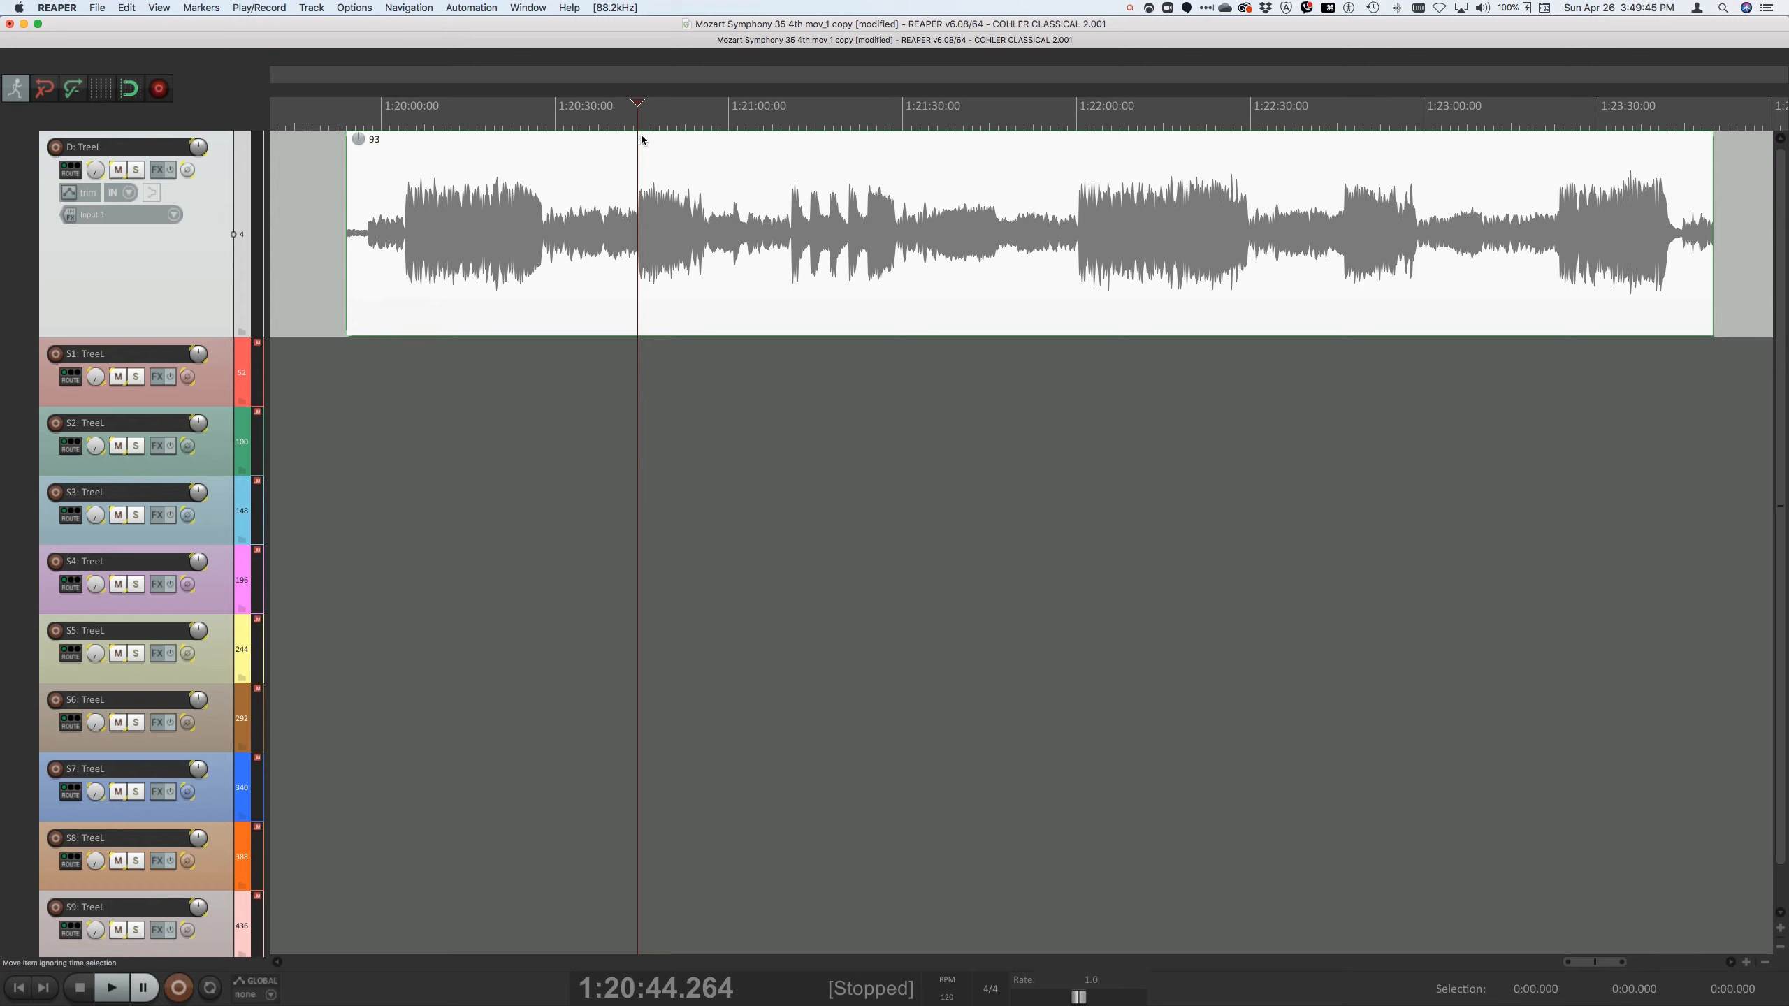
Place a destination IN marker at the loud entry, 1:20:44.499, and a destination OUT marker at 1:20:46.849
scroll(641, 127, up, 10)
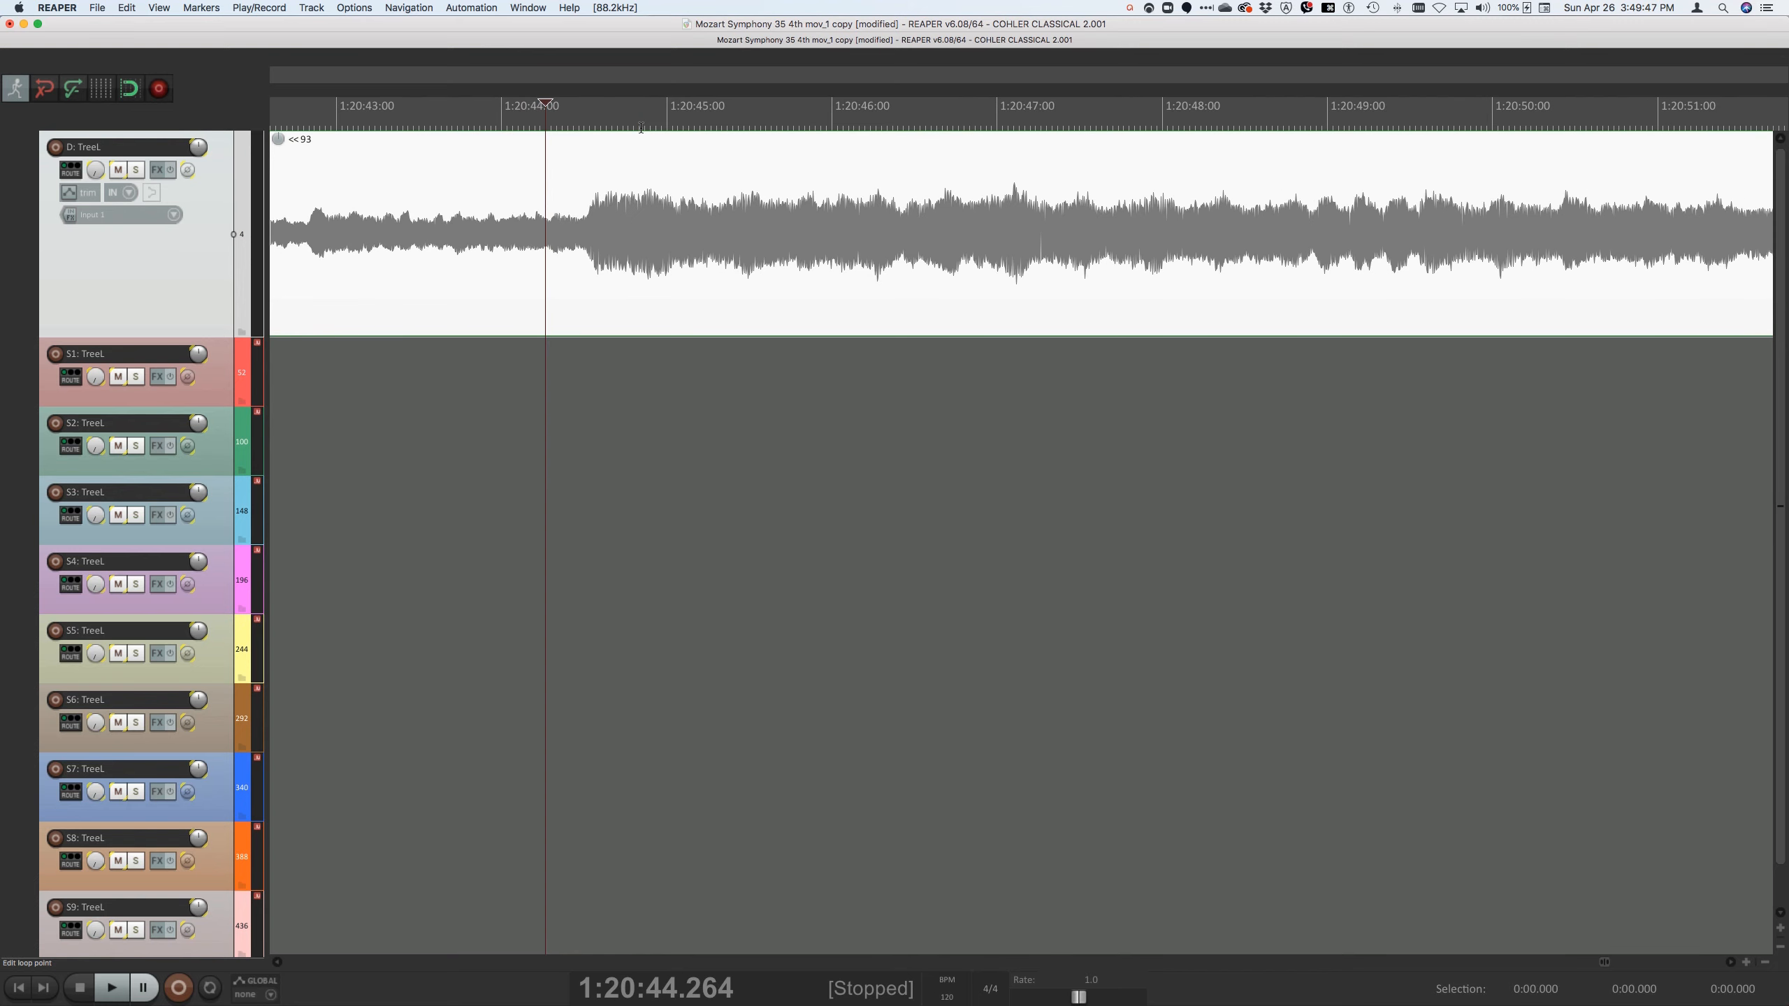
click(584, 118)
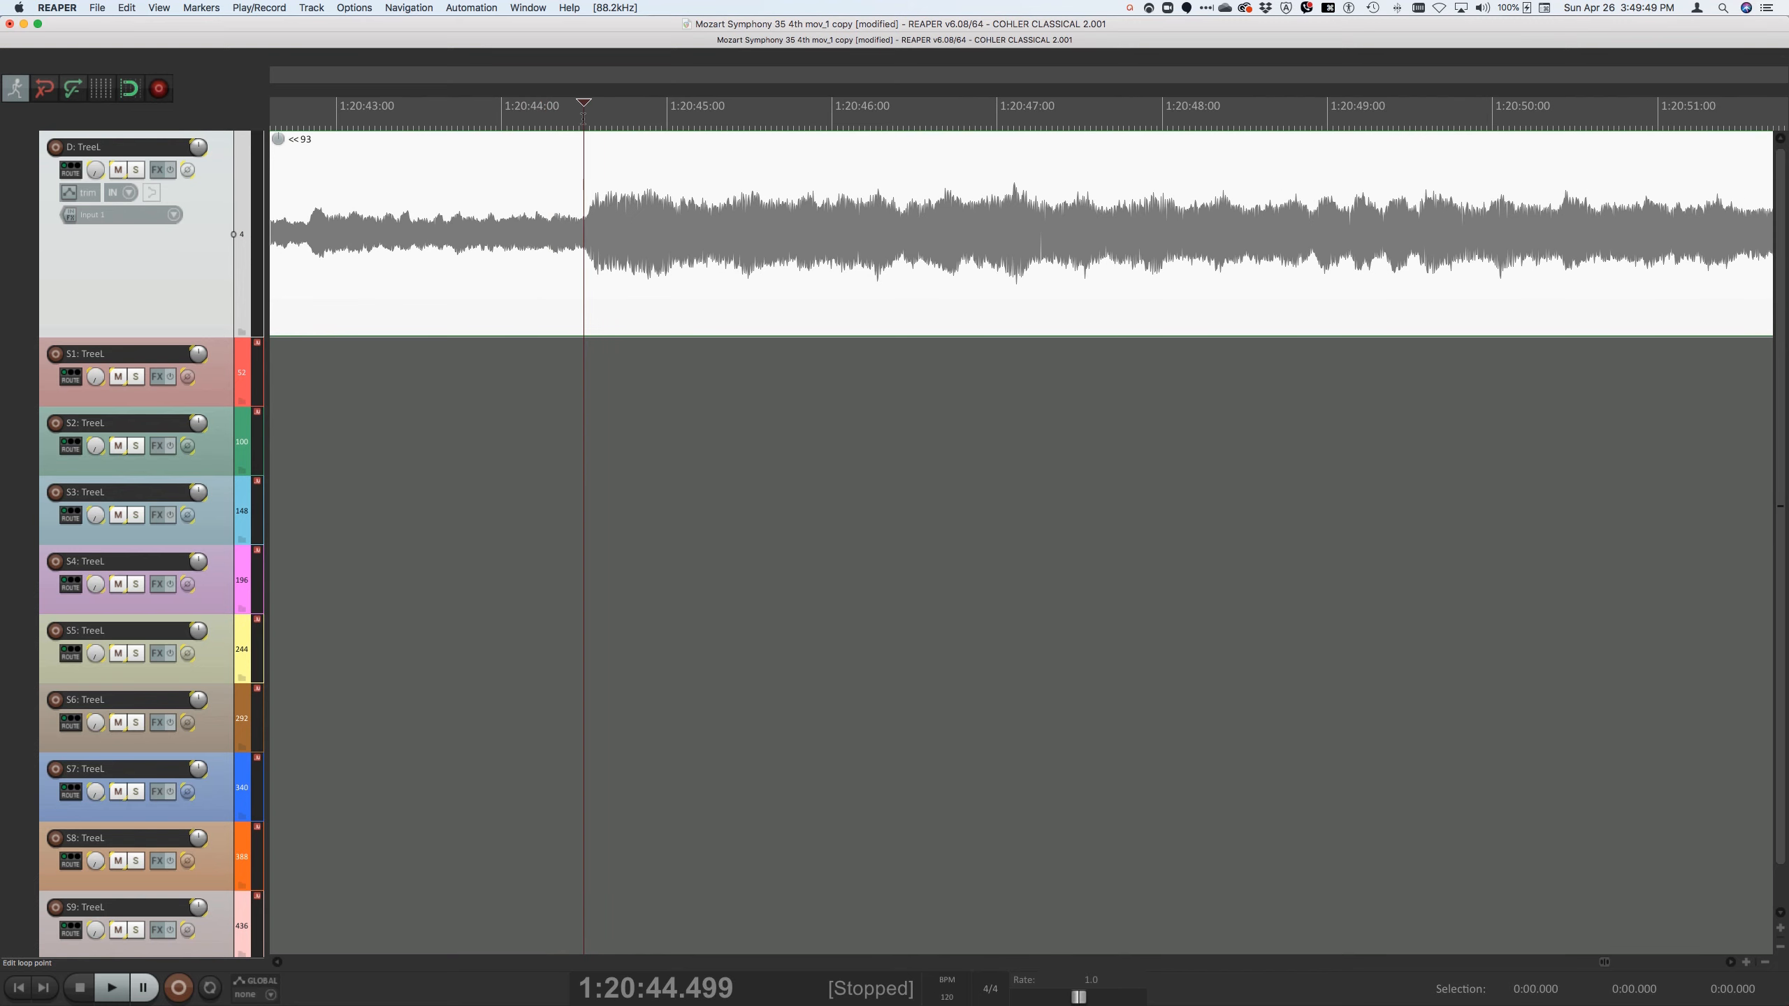
key(bracketleft)
scroll(600, 124, down, 2)
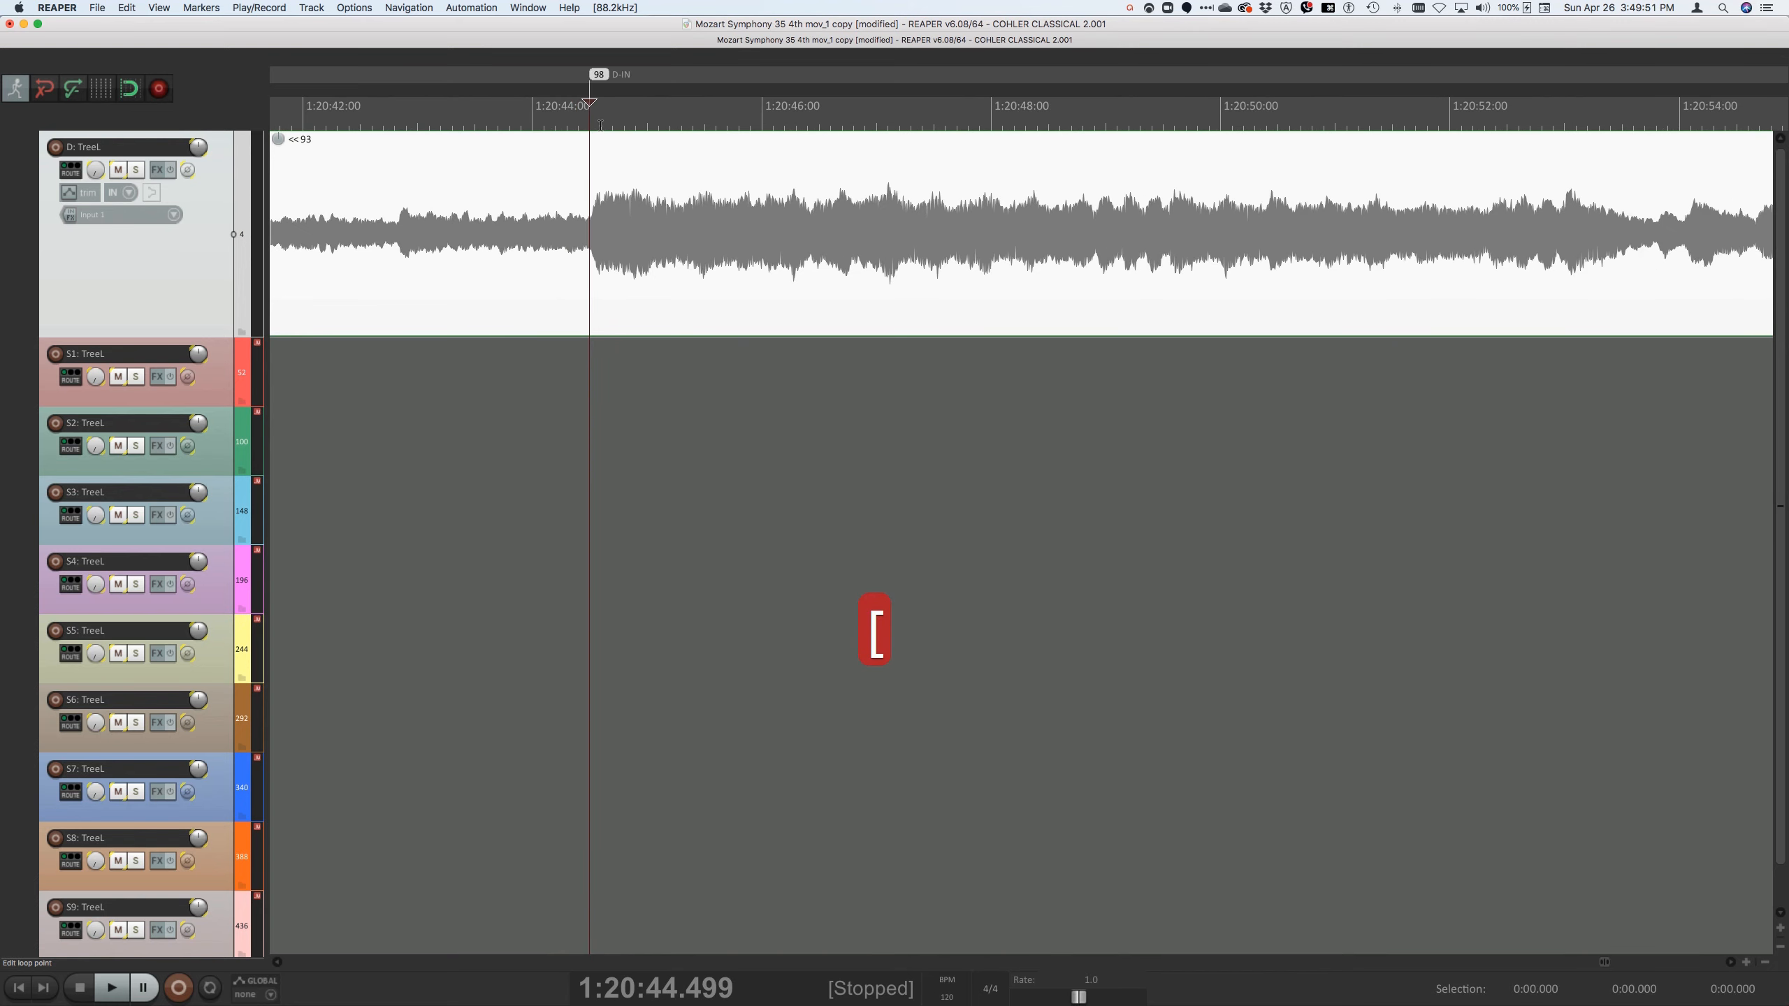
click(858, 266)
key(bracketright)
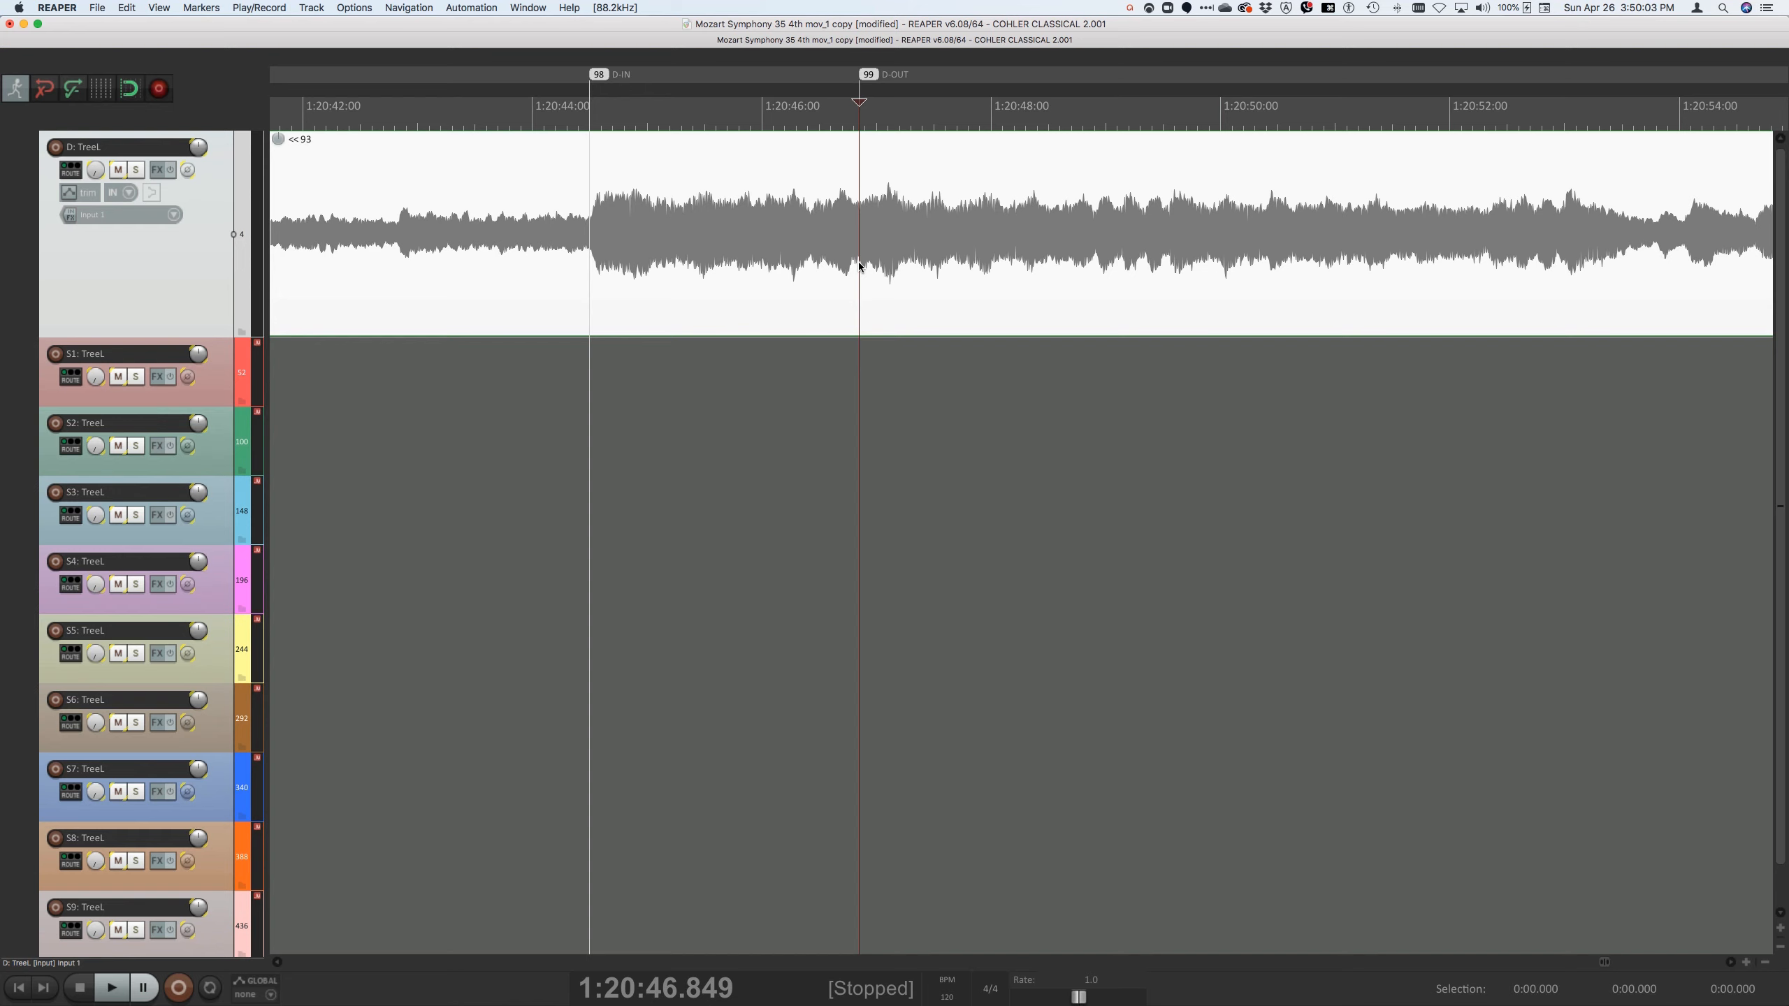
Show the destination folder tracks and add a volume envelope to the D: Strings track
key(ctrl+alt+super+h)
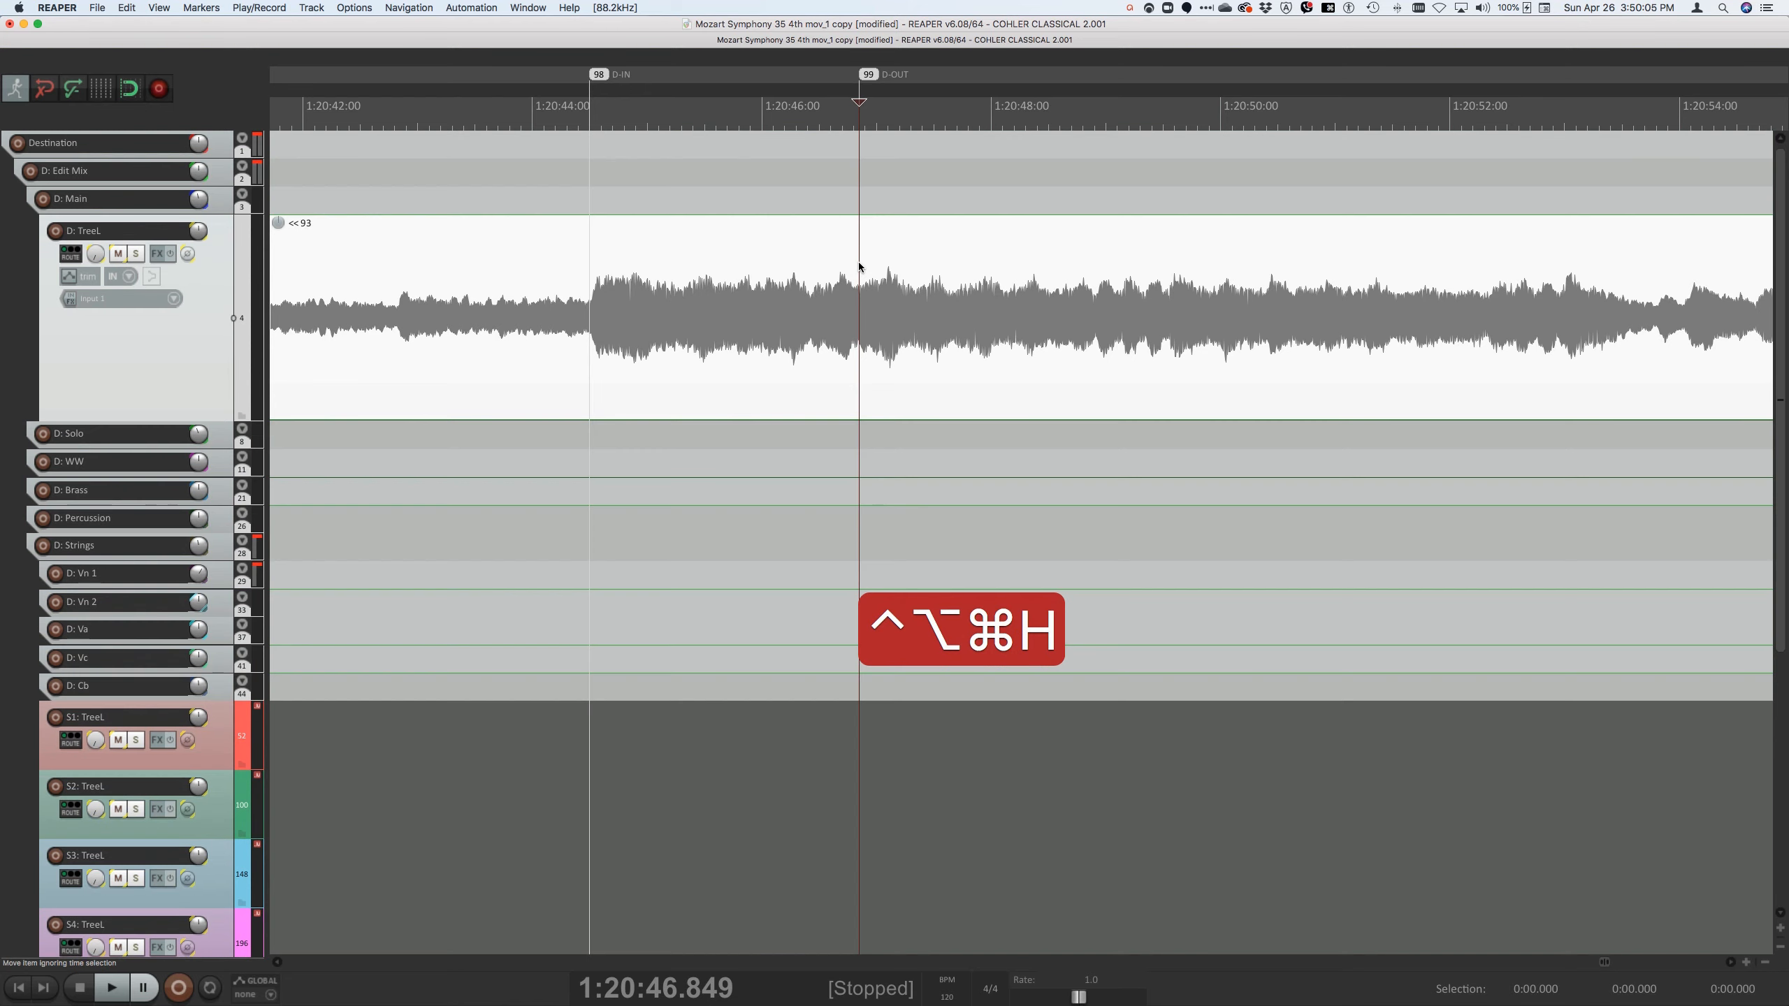
click(218, 549)
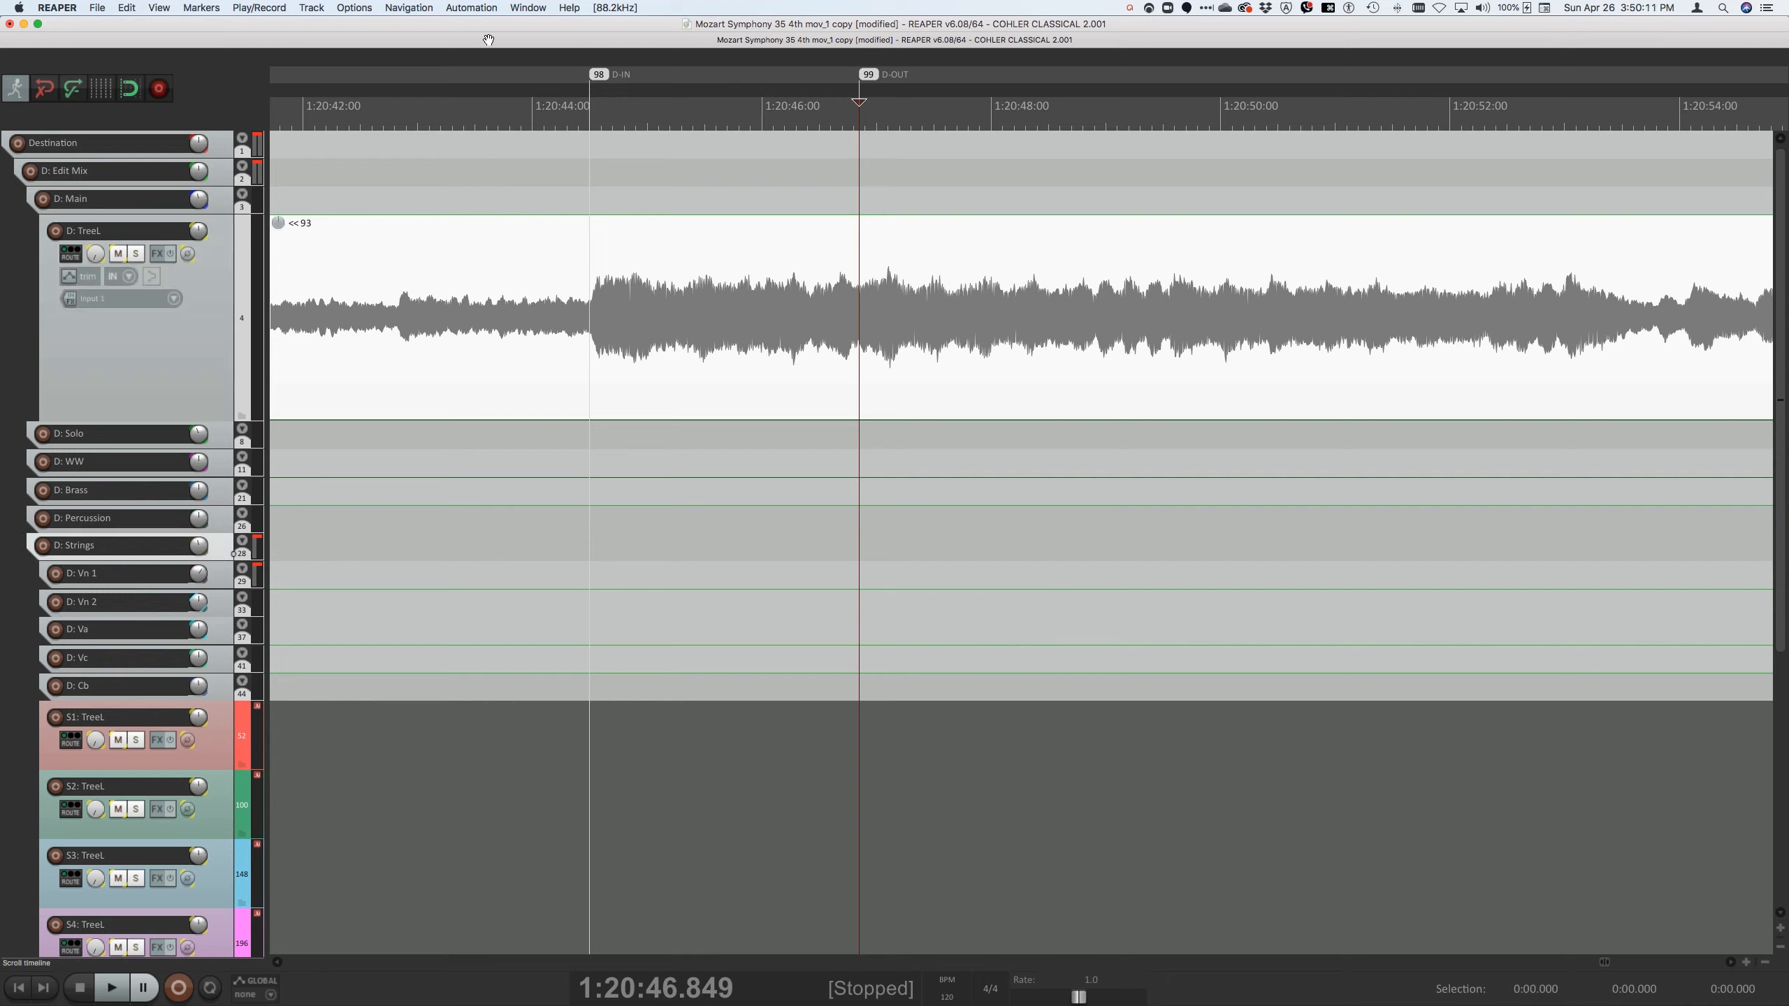
click(485, 6)
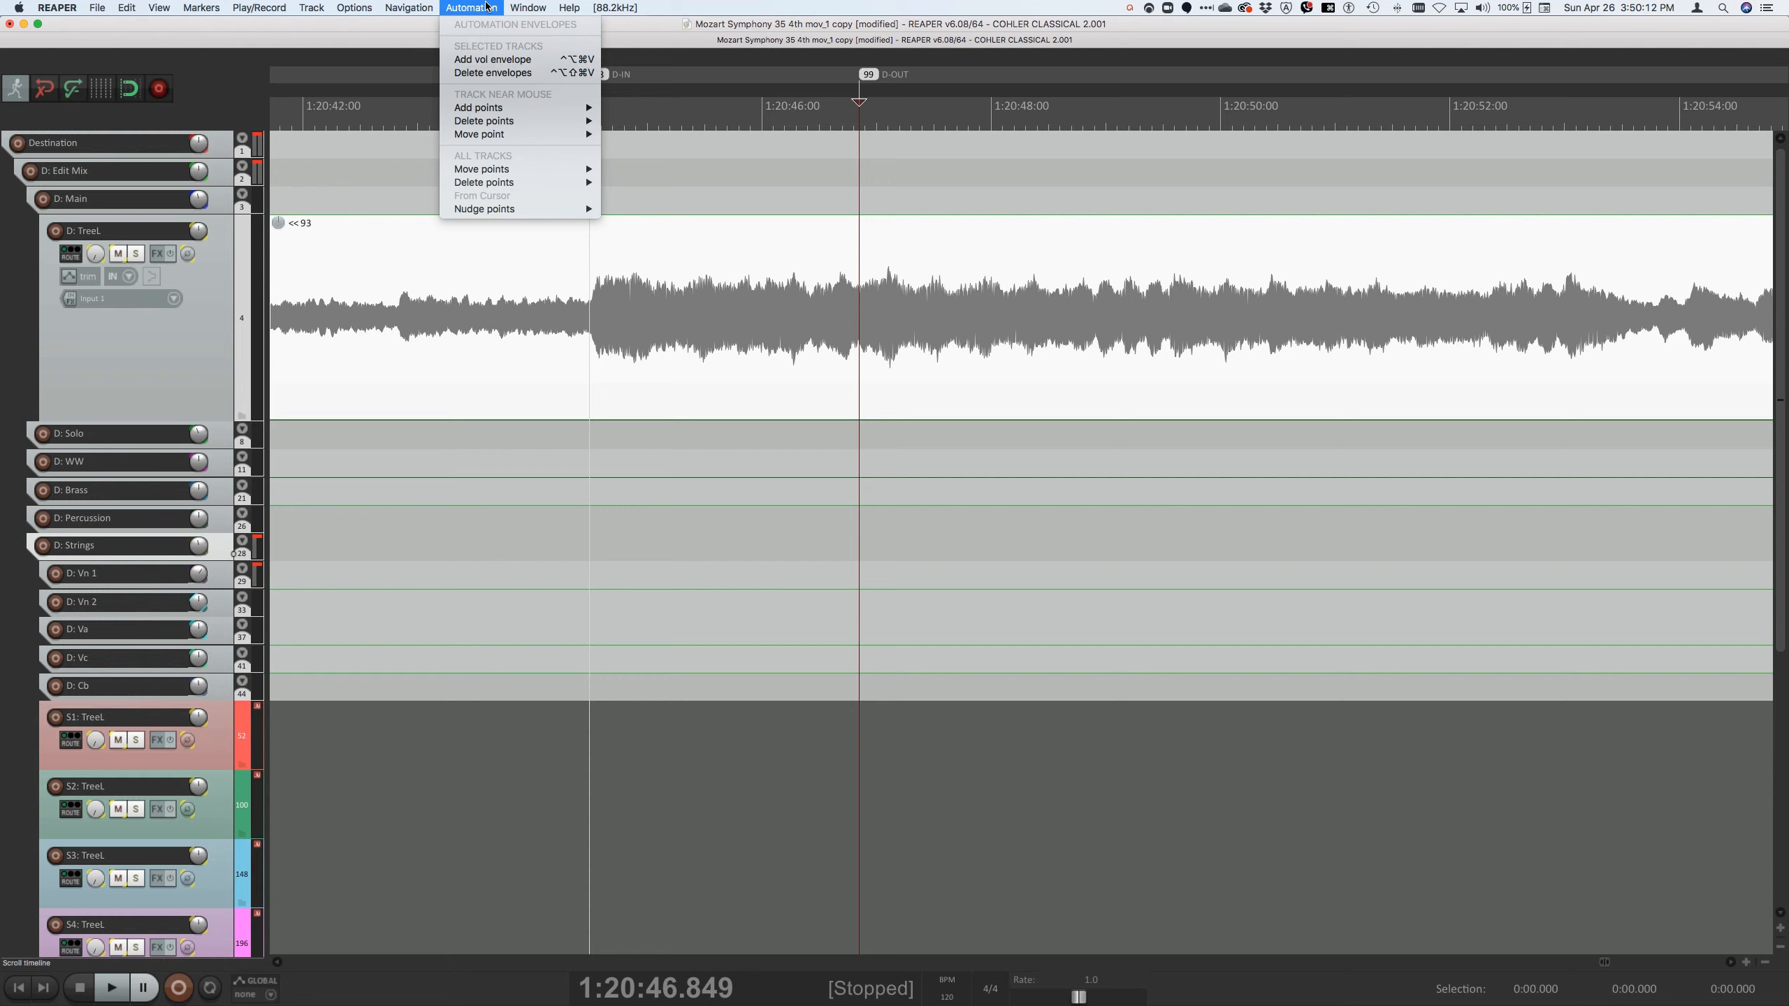
click(494, 62)
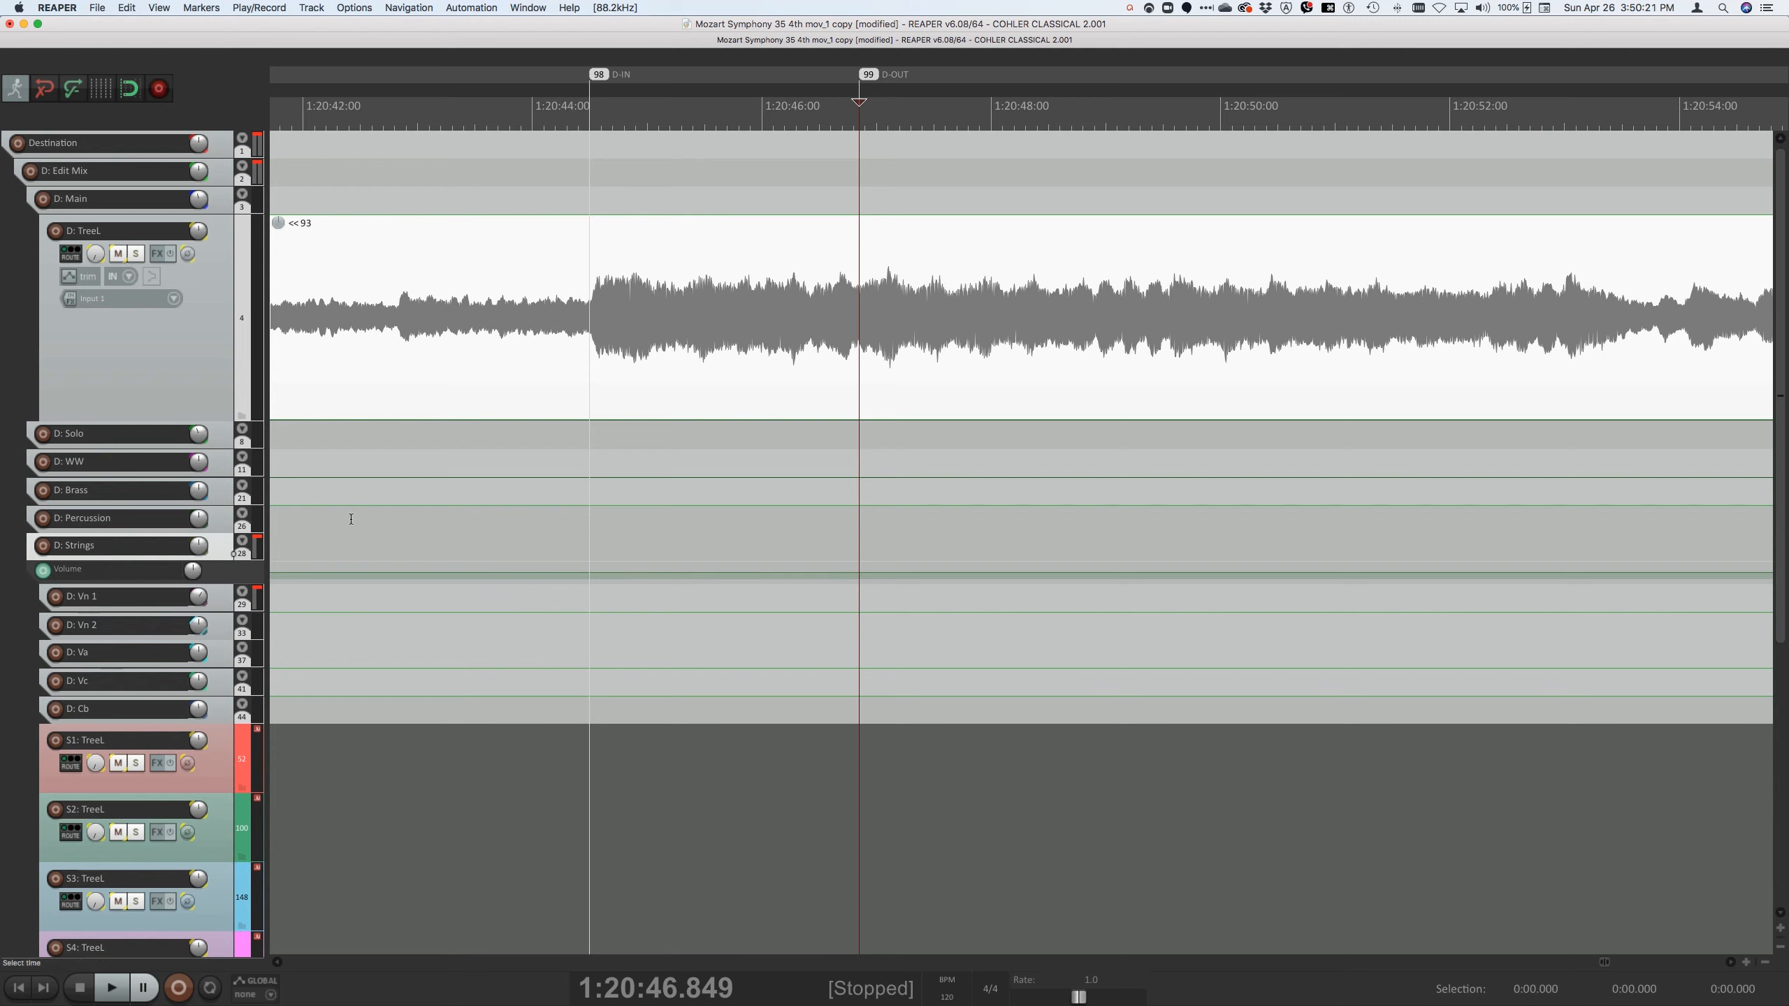
Try to add four points at the IN-OUT markers without first selecting the D: Strings volume envelope
click(457, 6)
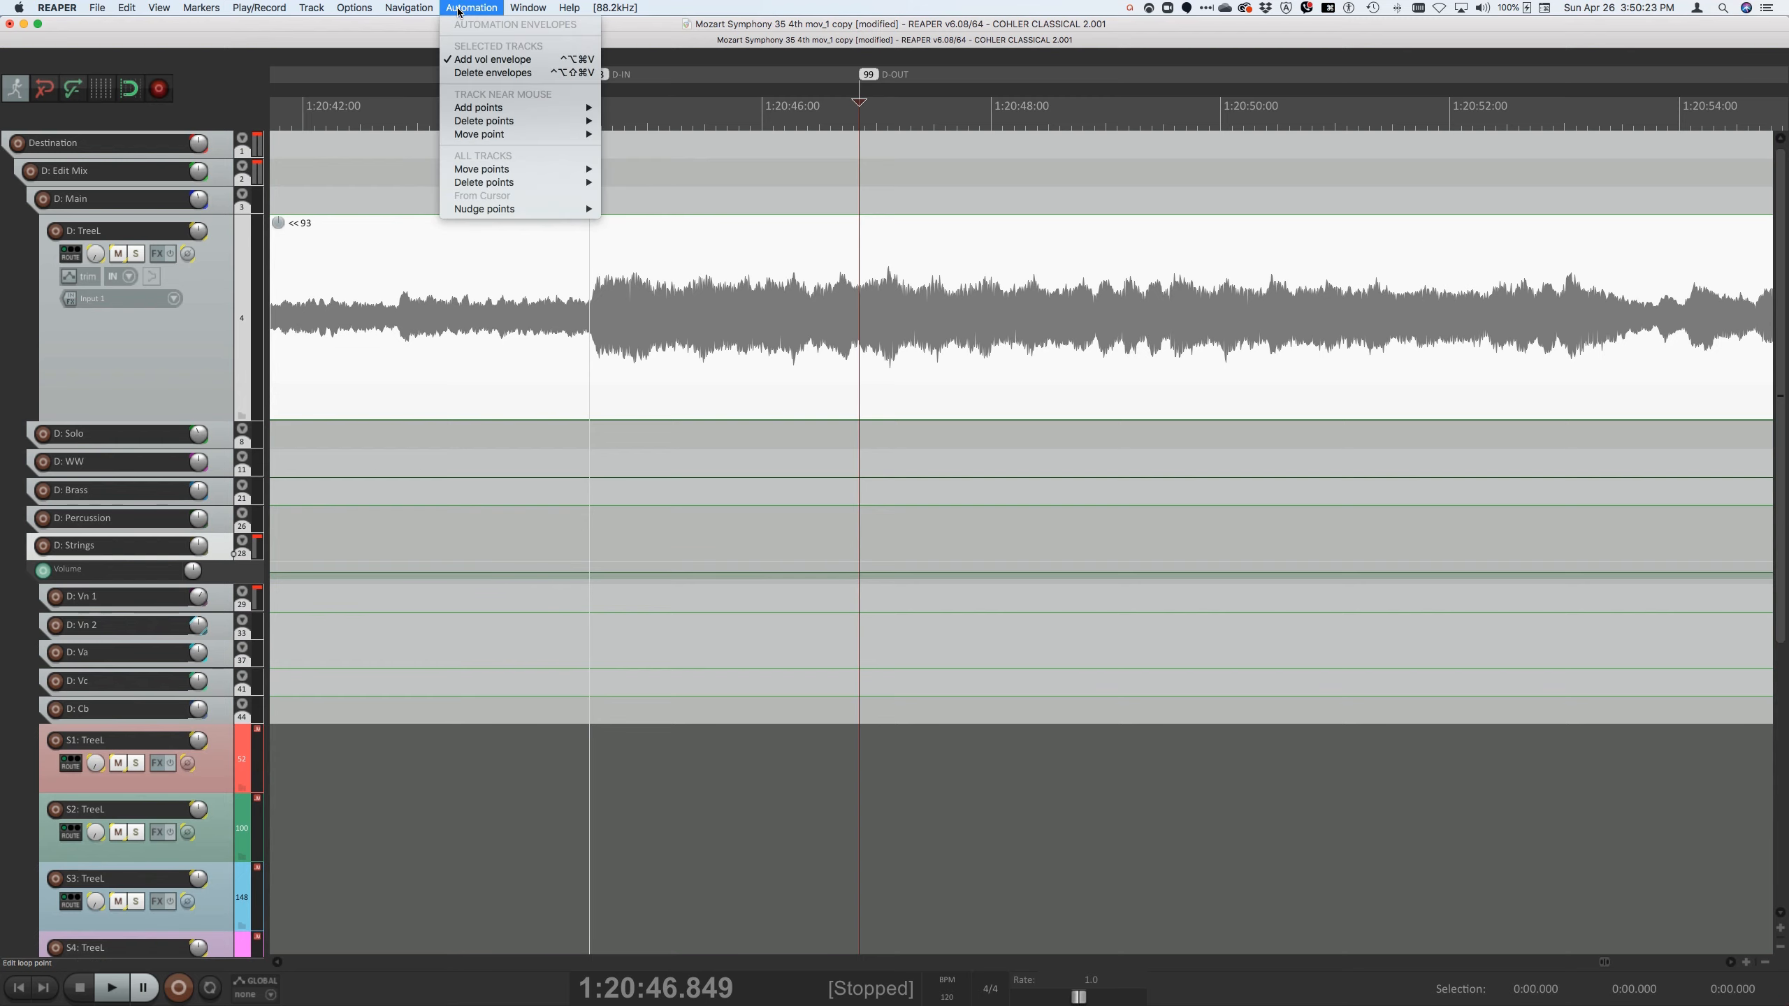
mouse_move(471, 110)
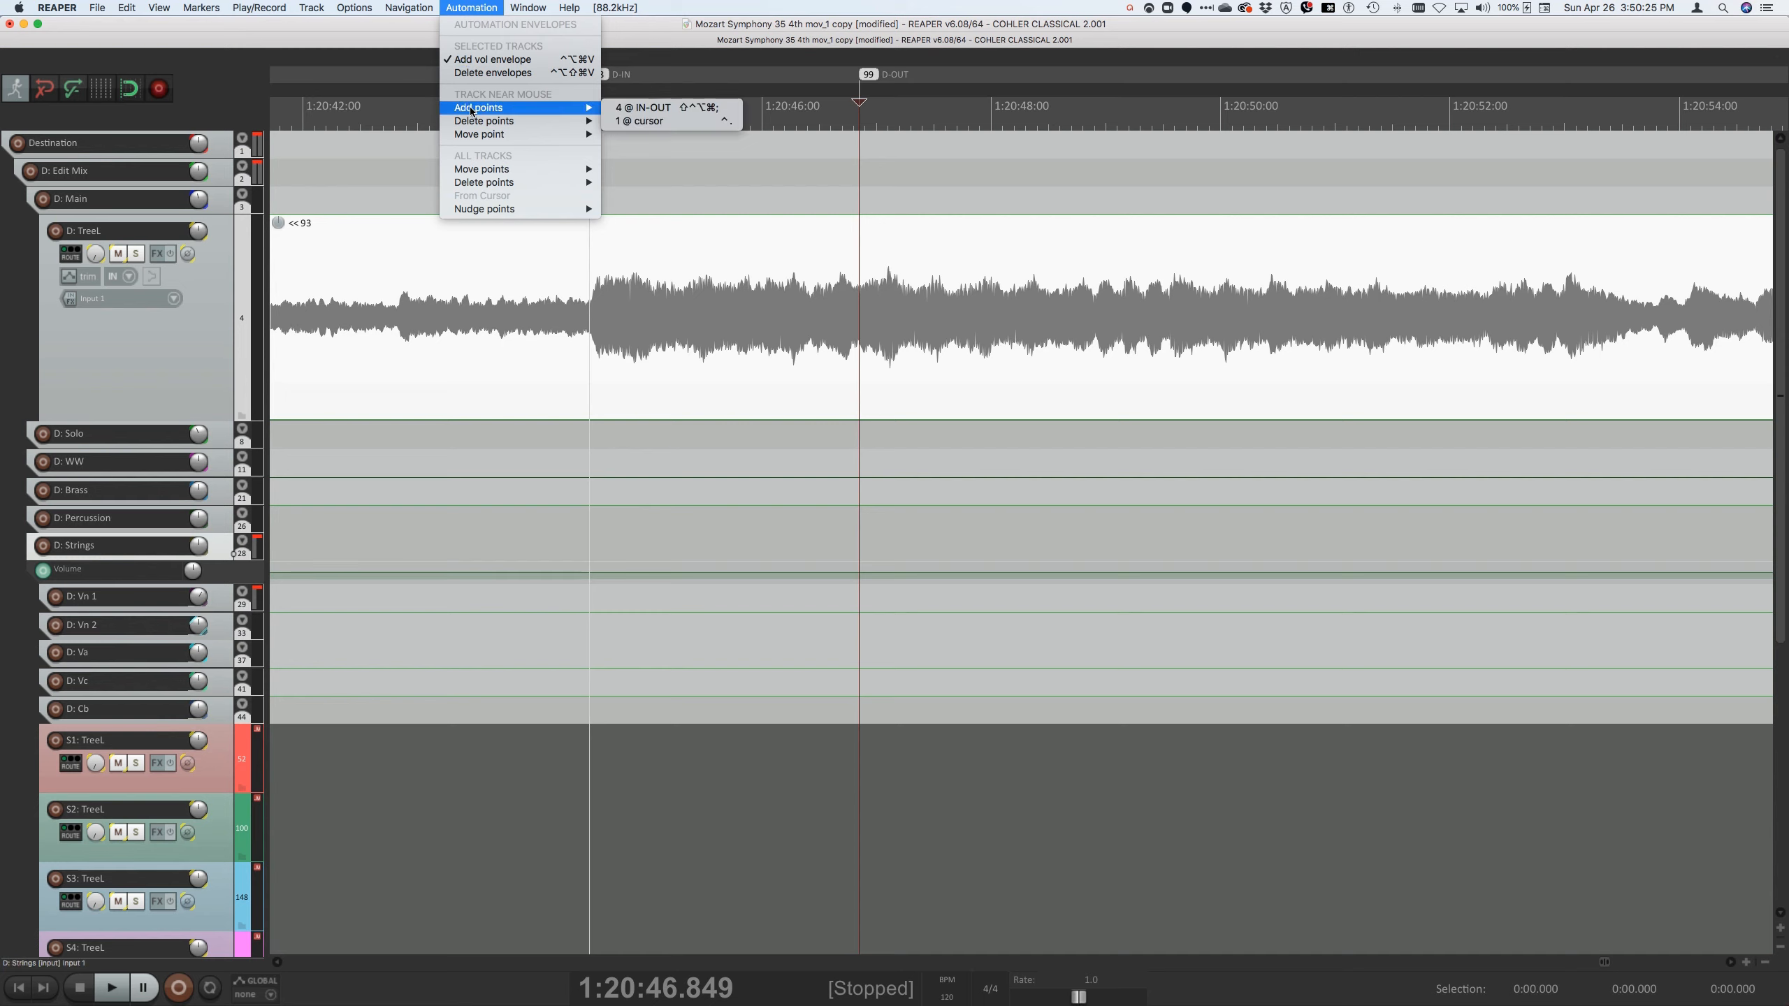
click(642, 109)
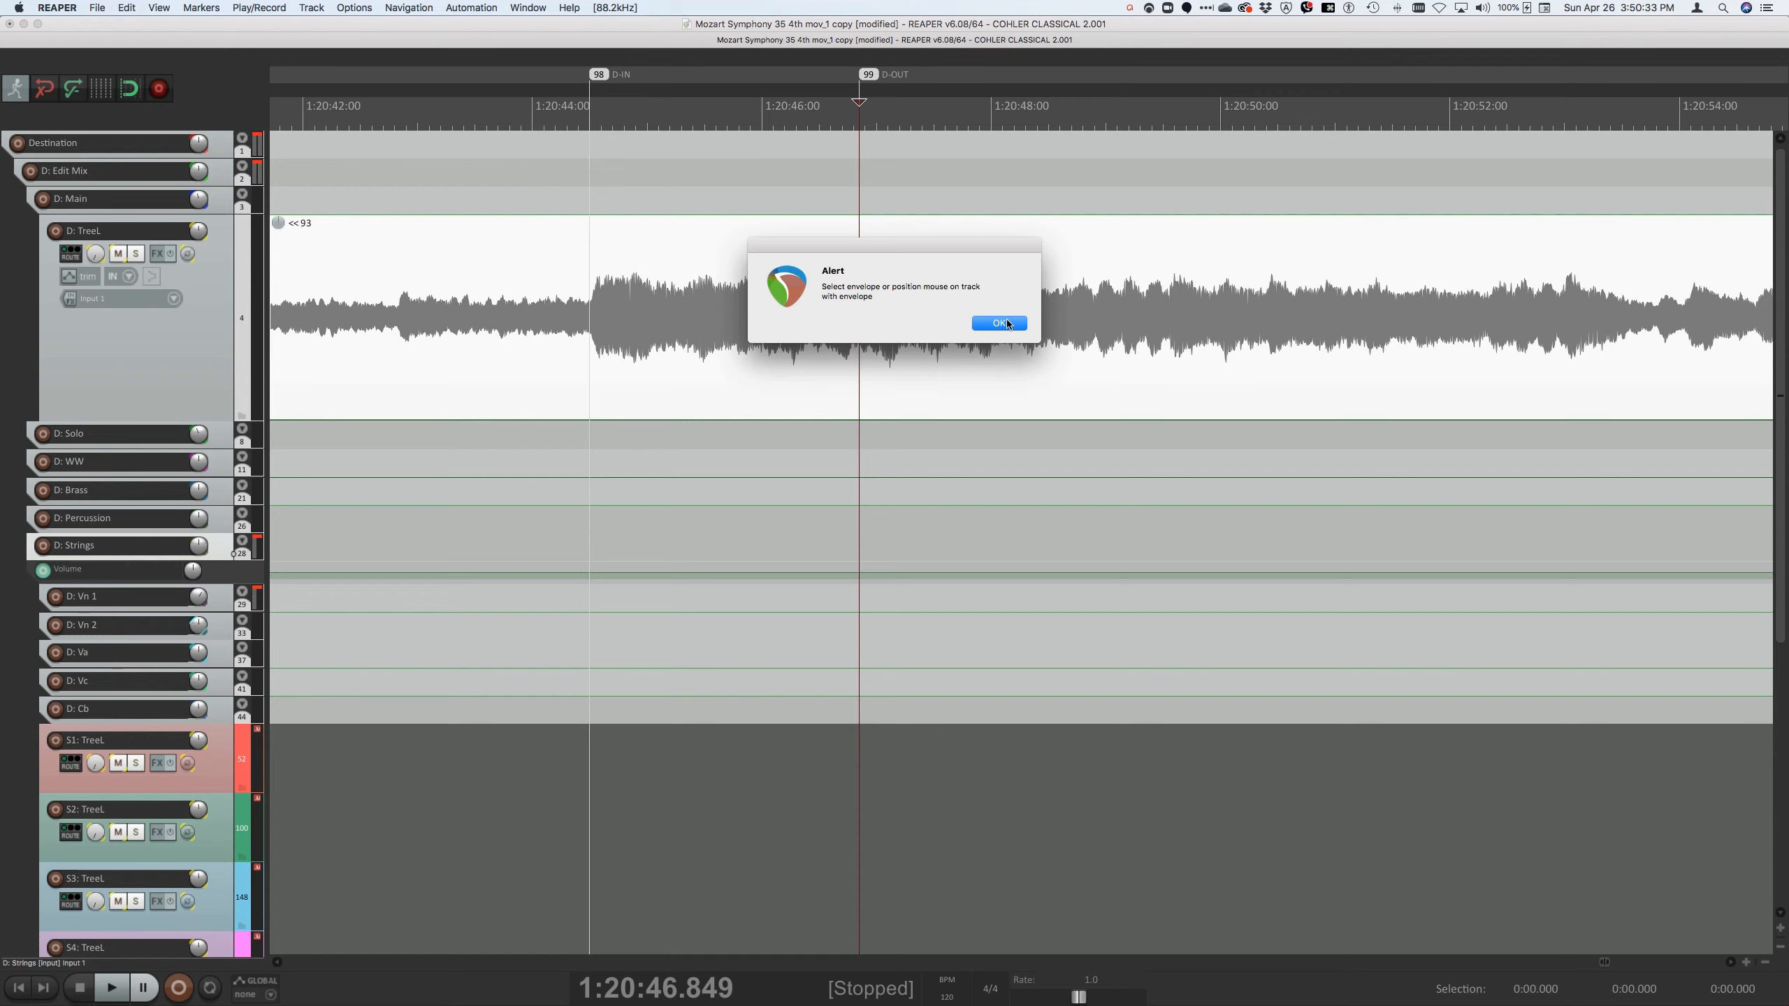
click(999, 323)
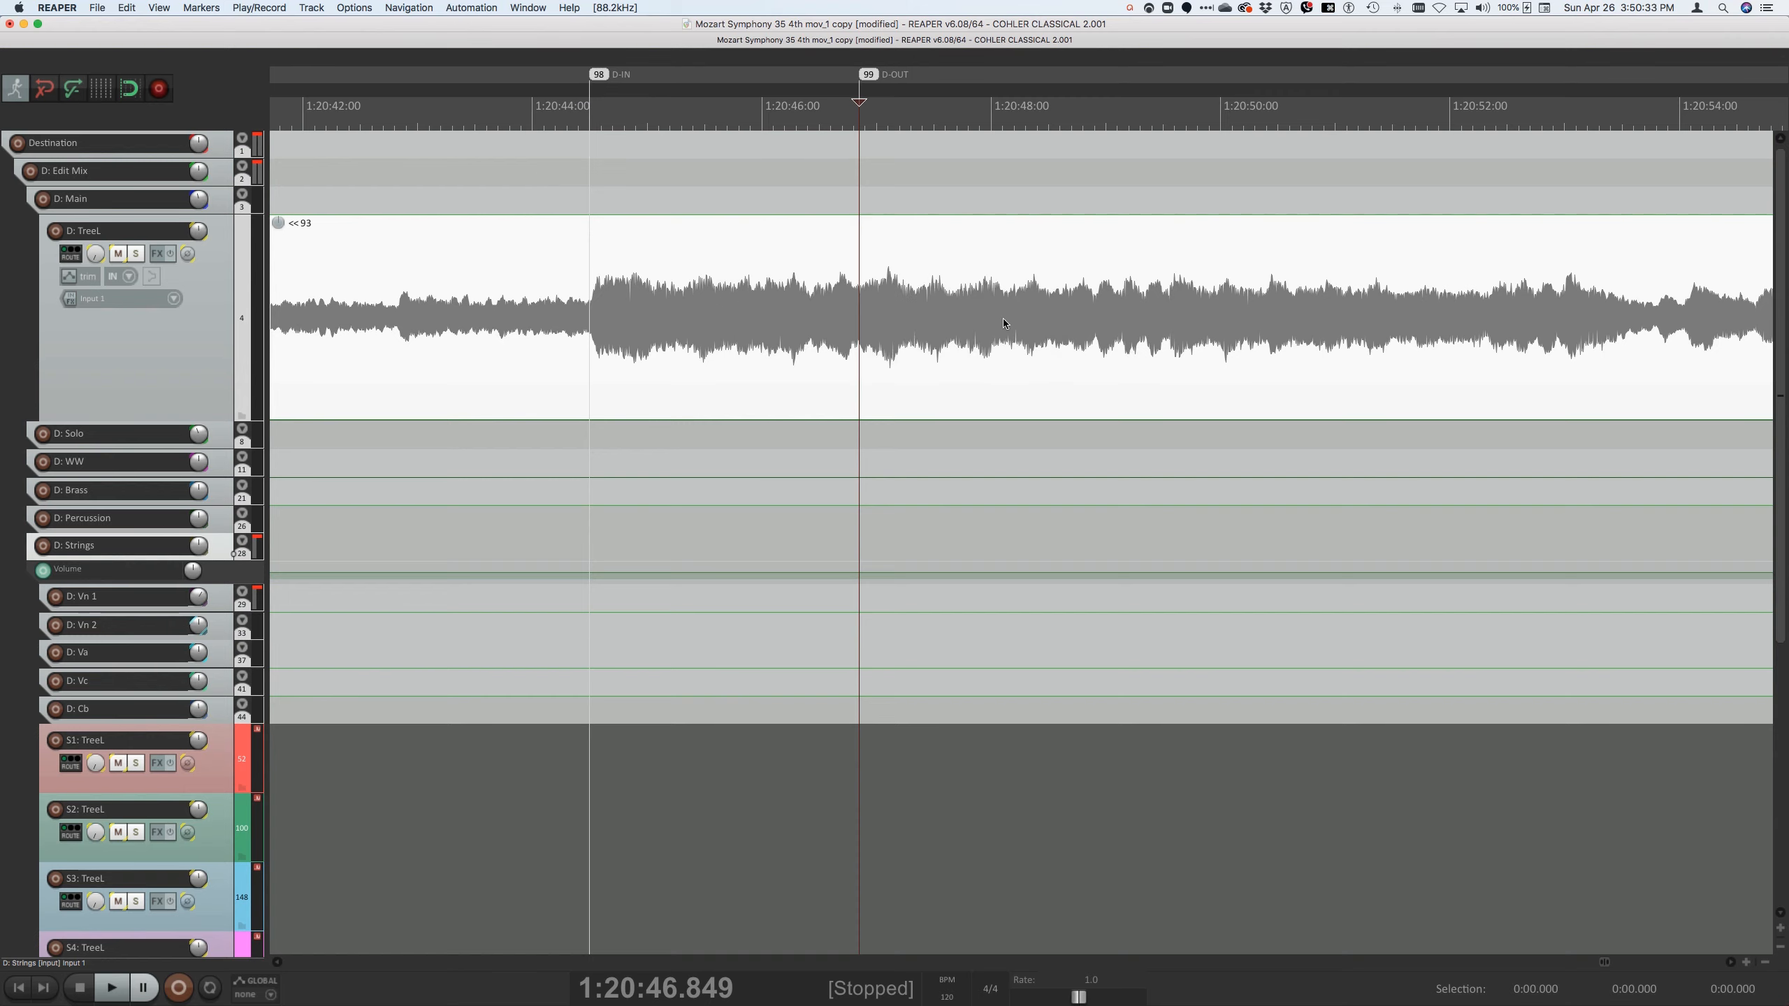
Add four points at the IN-OUT markers on the D: Strings volume envelope and raise the segment between them slightly
click(255, 578)
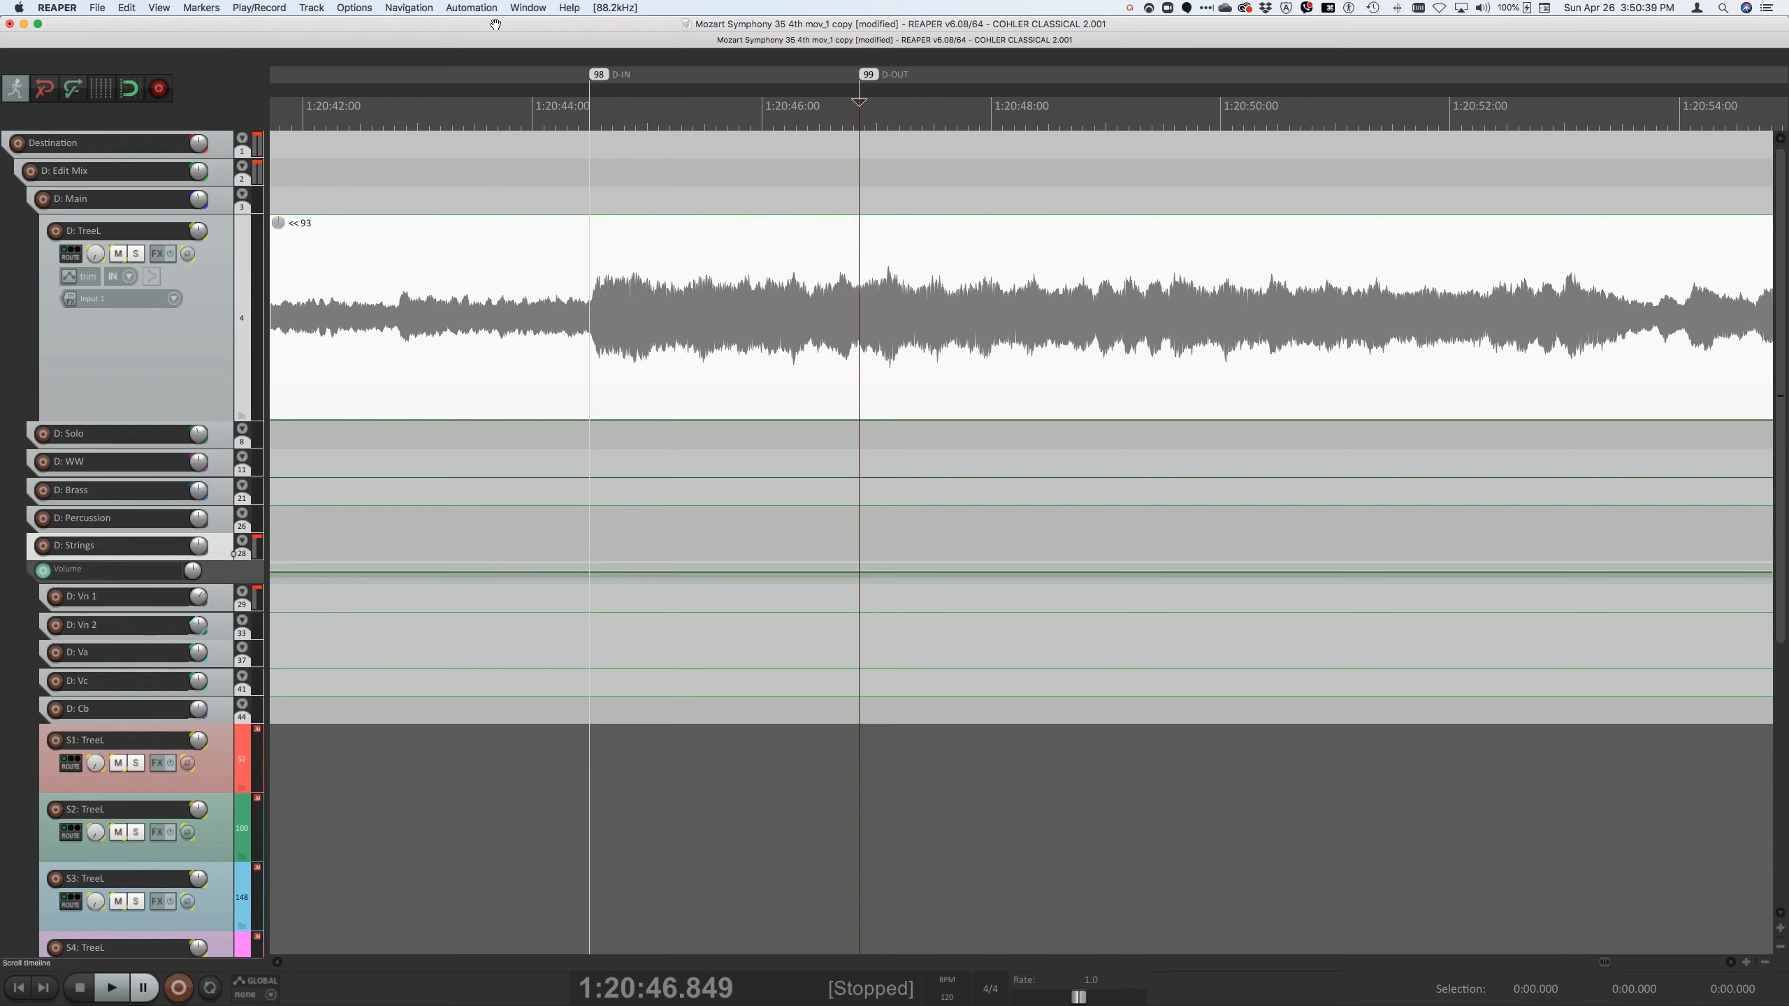
key(ctrl+alt+shift+super+colon)
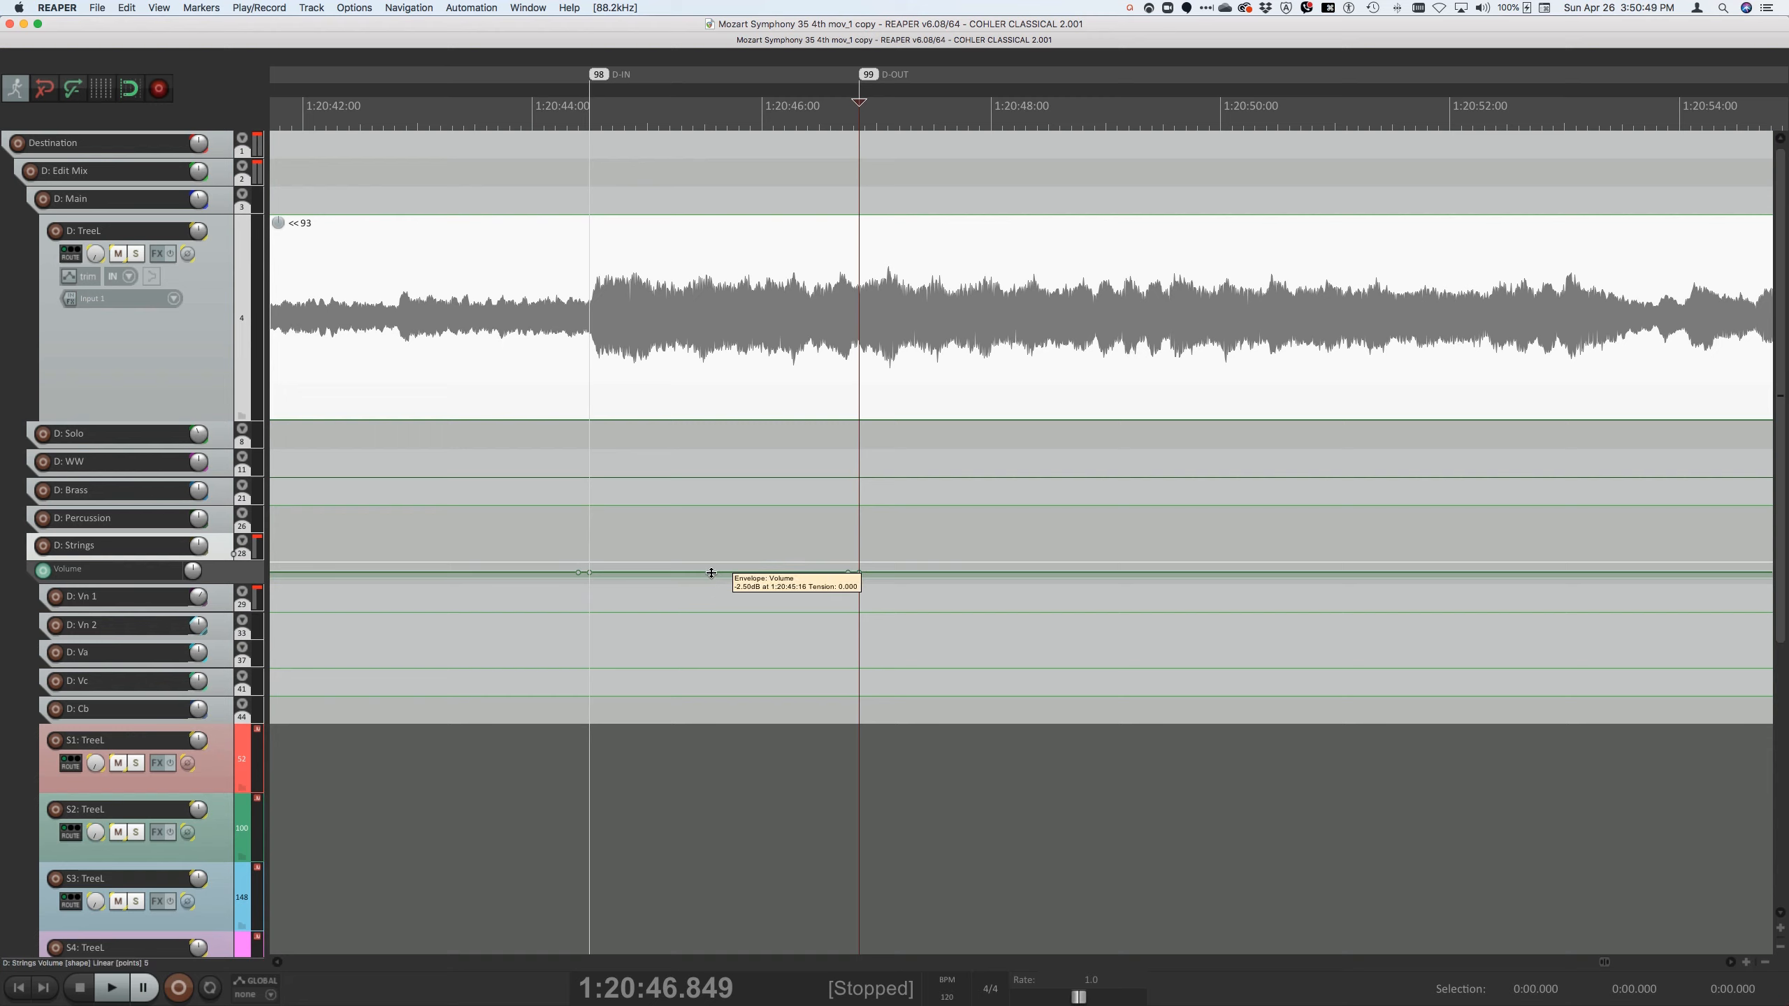
drag(711, 573, 711, 547)
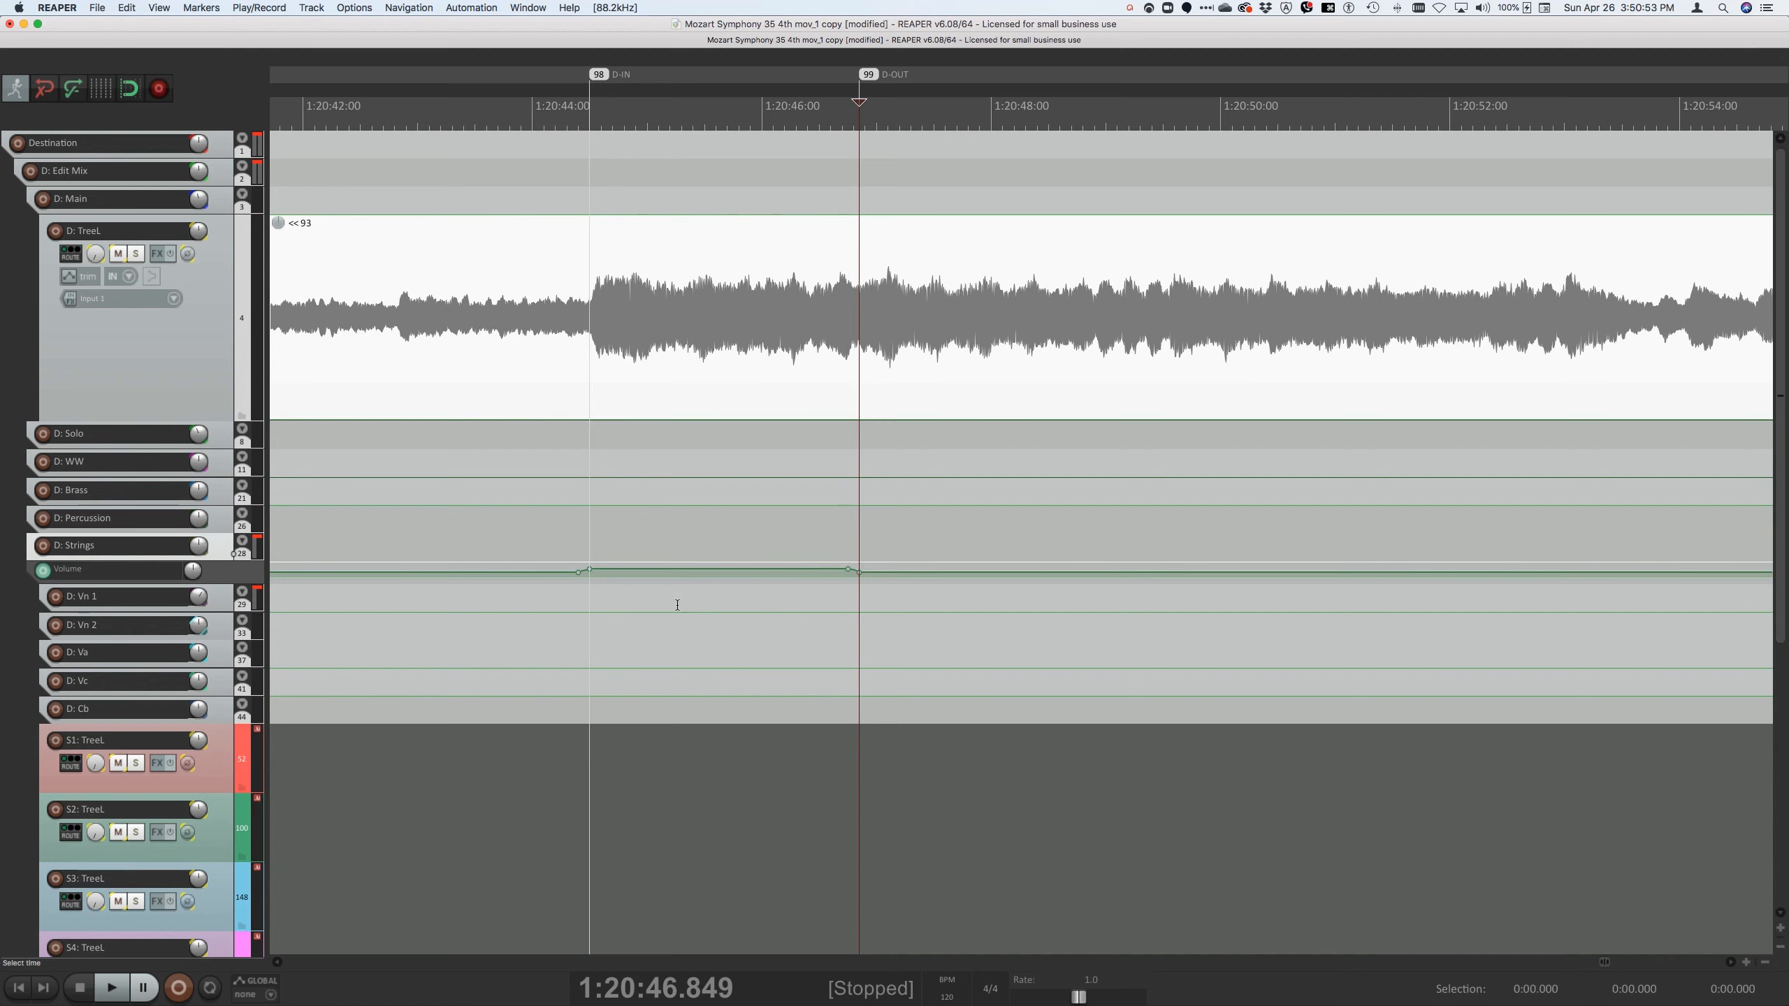
Play back the raised strings passage starting at about 1:20:43.8, just before the D-IN marker
click(512, 317)
key(space)
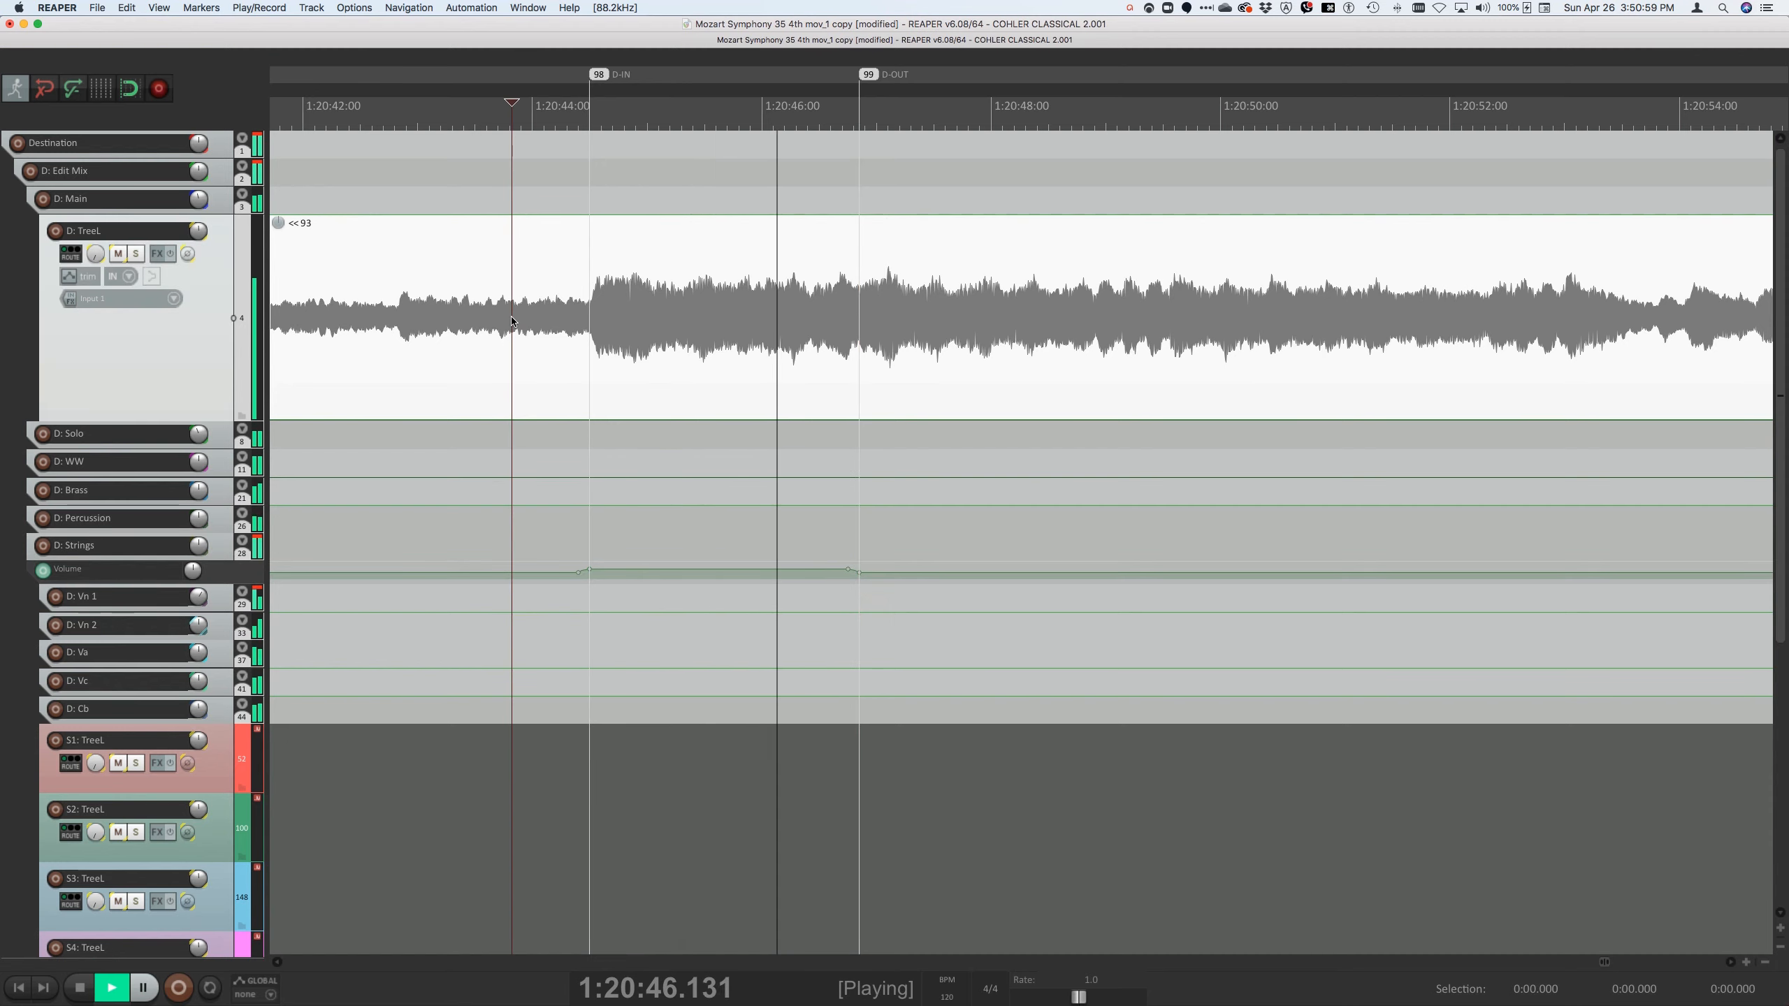
key(space)
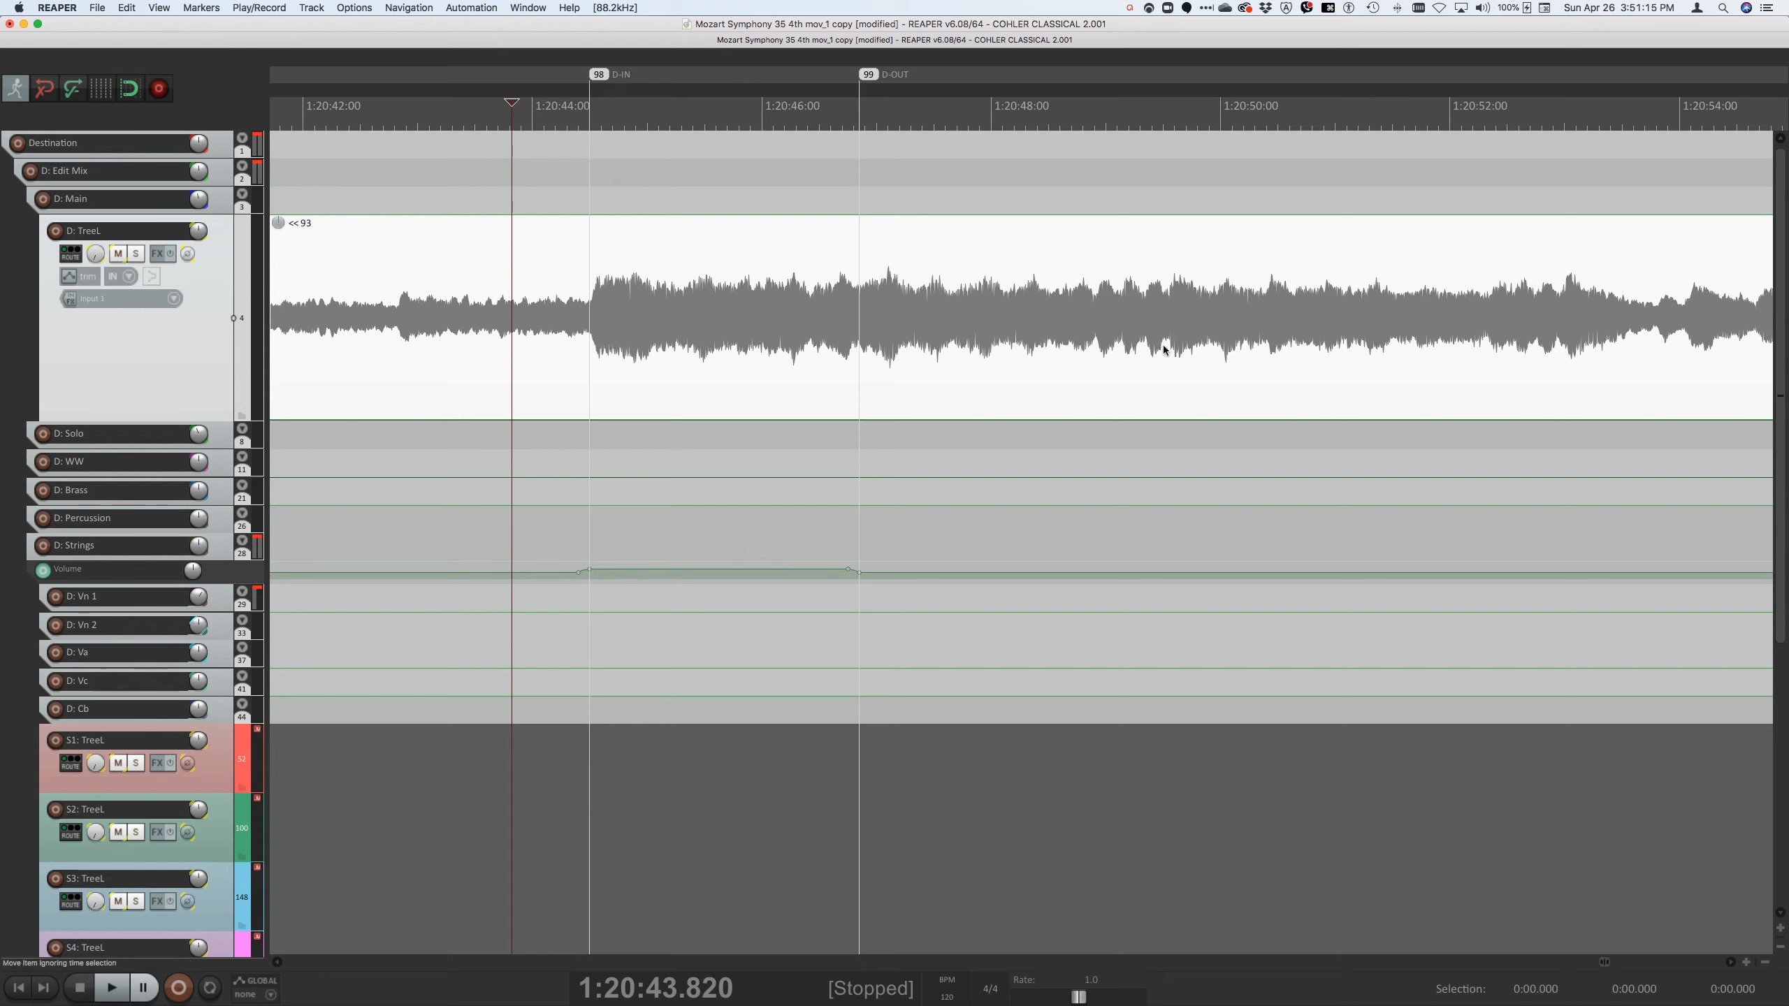
Audition the passage after 1:20:50 and from 1:20:52.314, and place the edit cursor at 1:20:53.344
click(1264, 360)
key(space)
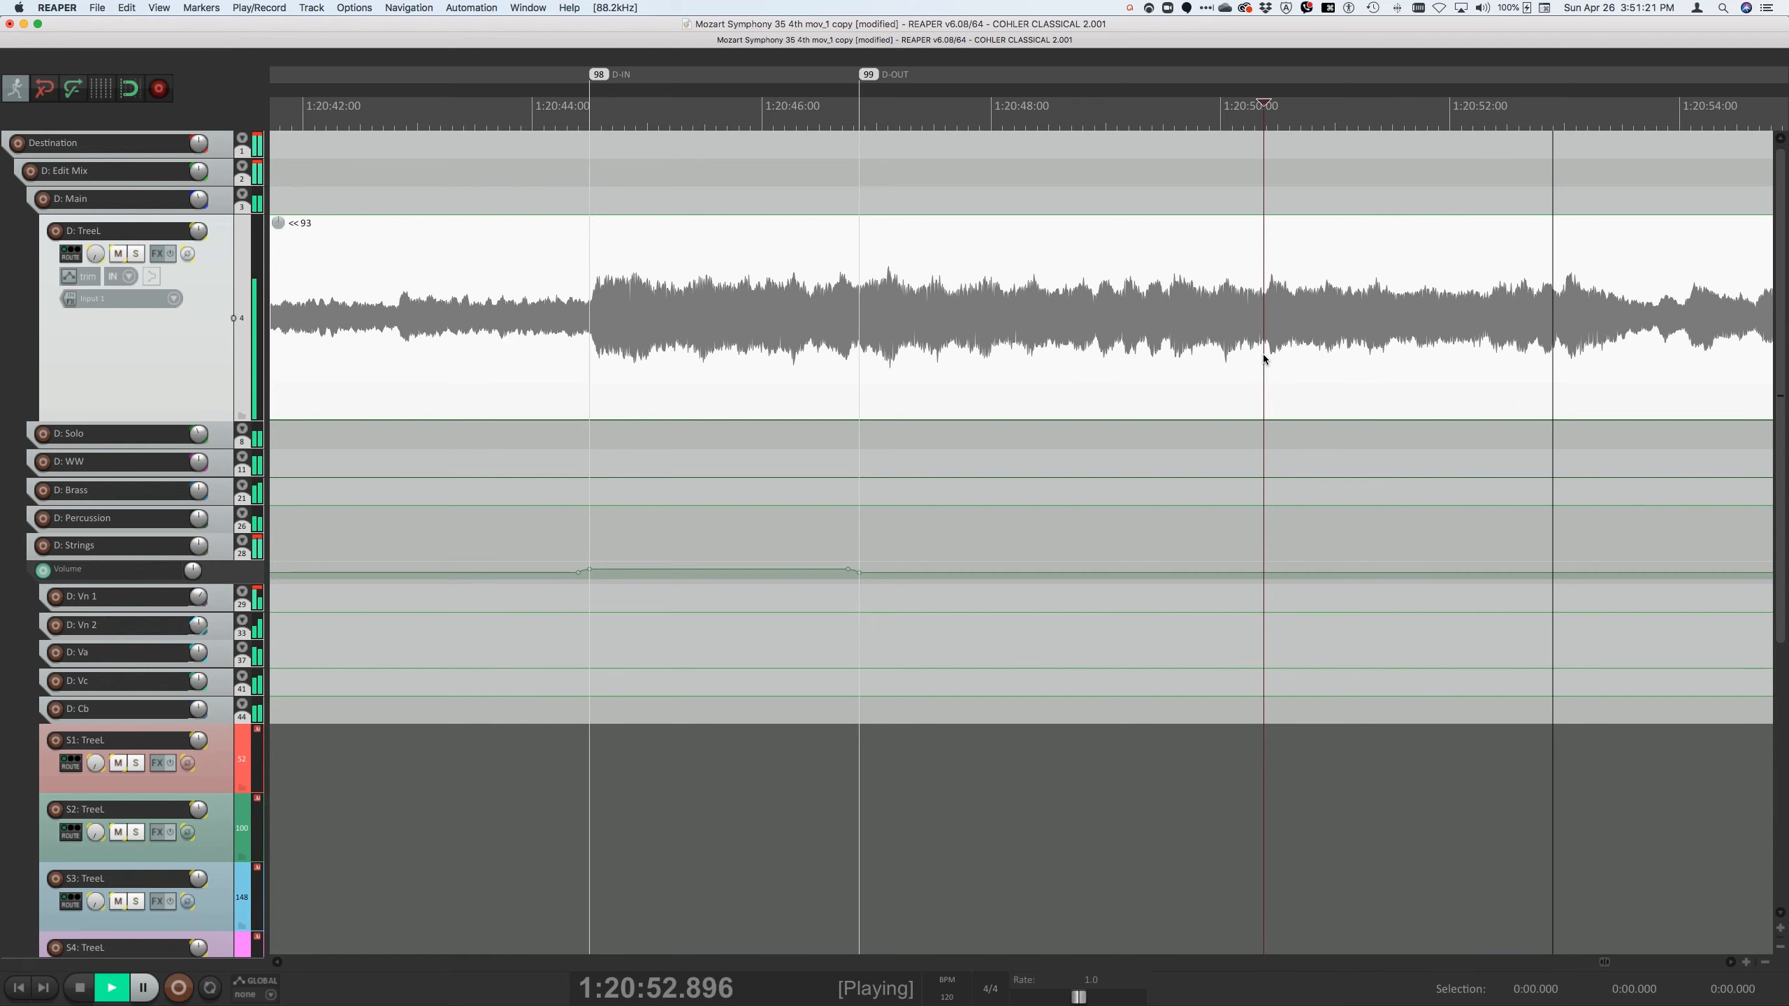
key(space)
click(1485, 343)
key(space)
key(space)
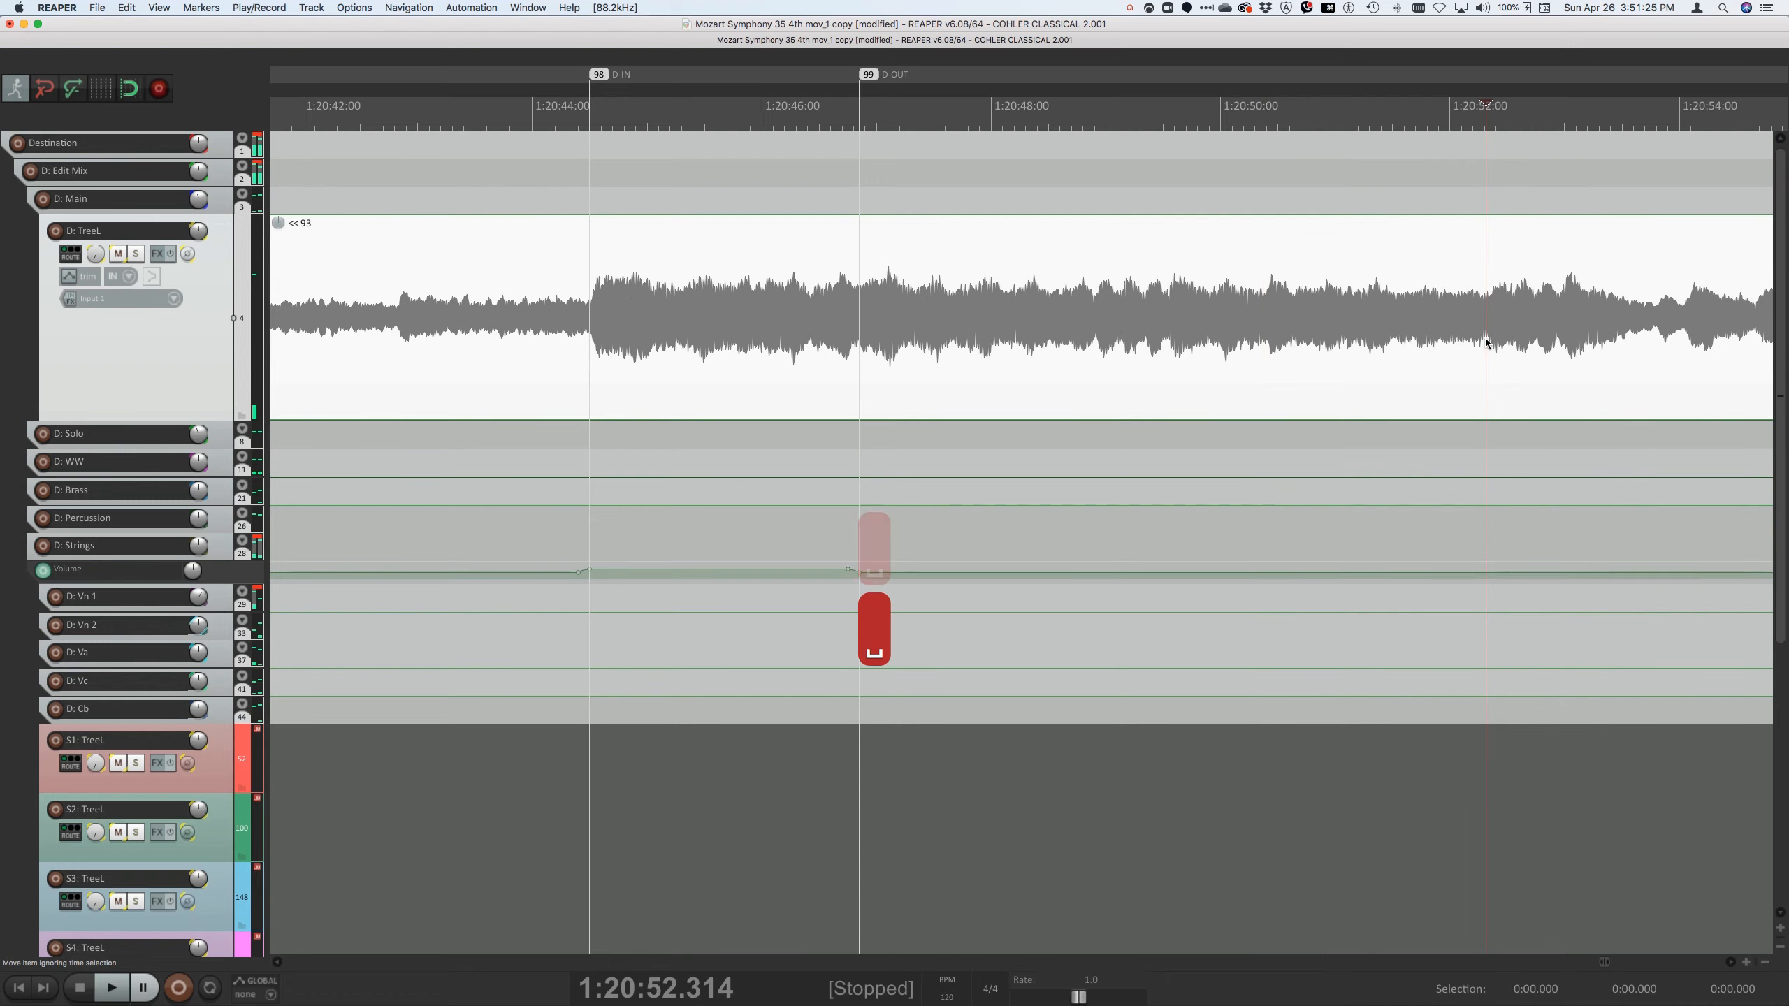
click(1602, 333)
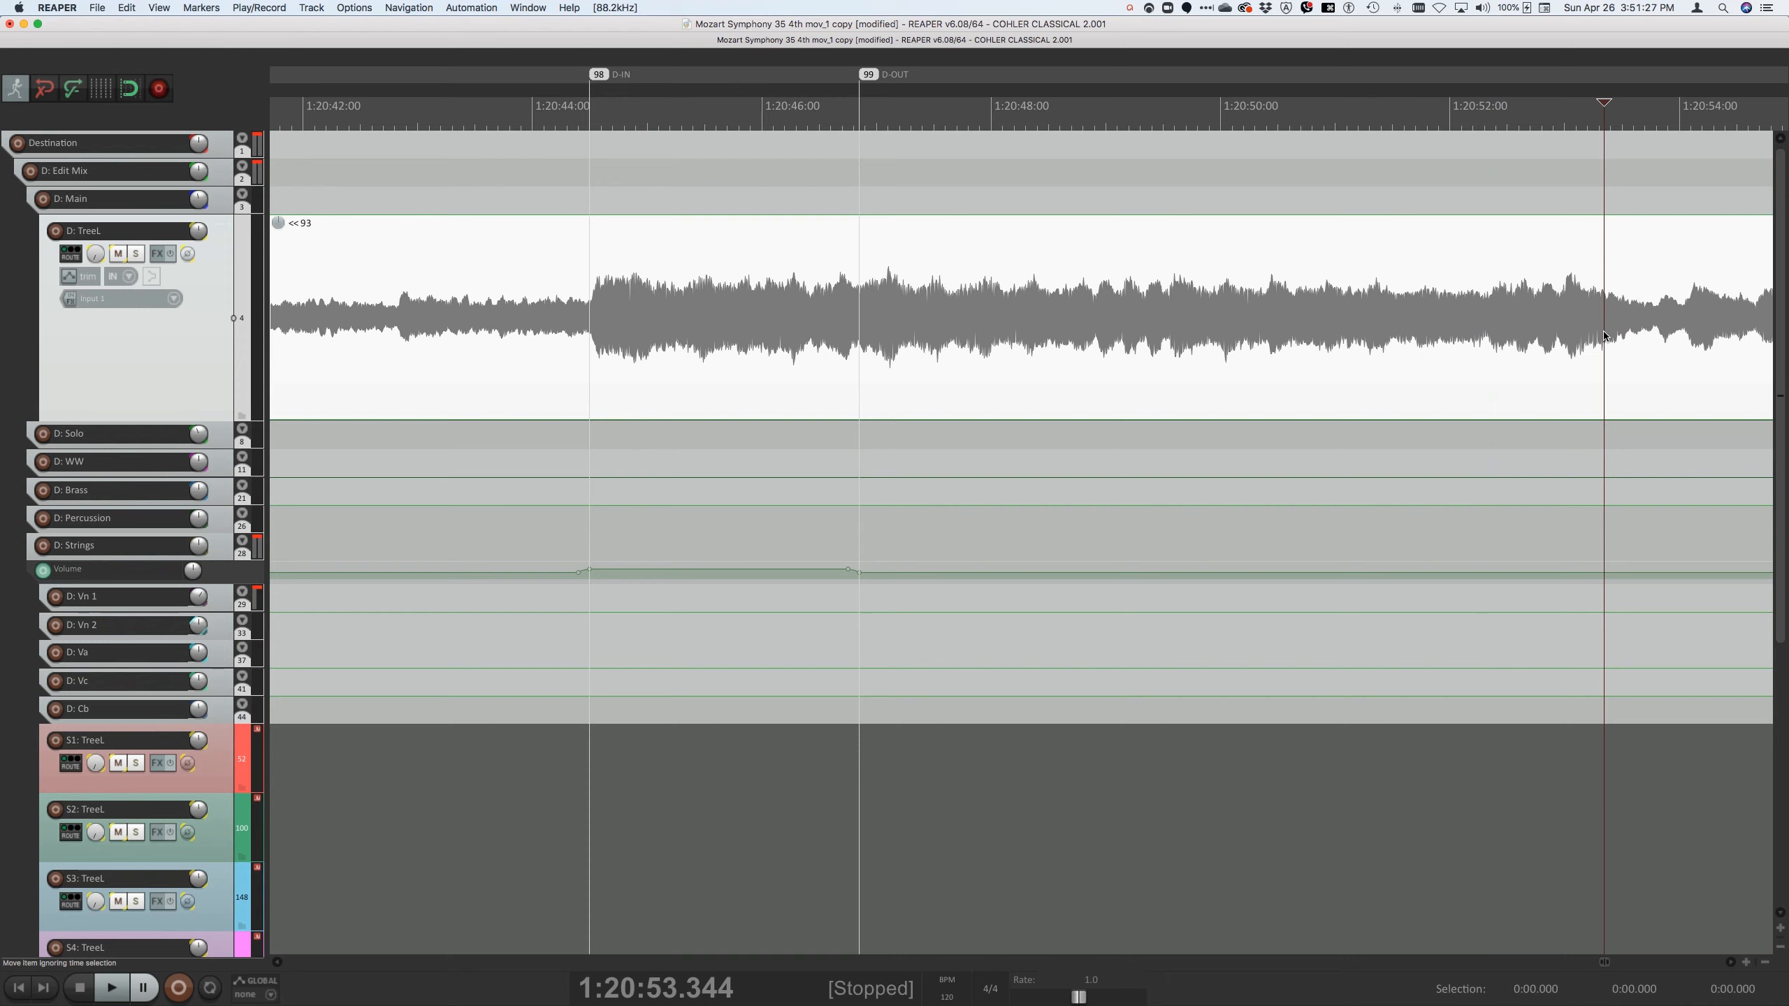
Move the D-IN marker to 1:20:52.314 and the D-OUT marker to 1:20:53.350
click(1486, 350)
key([)
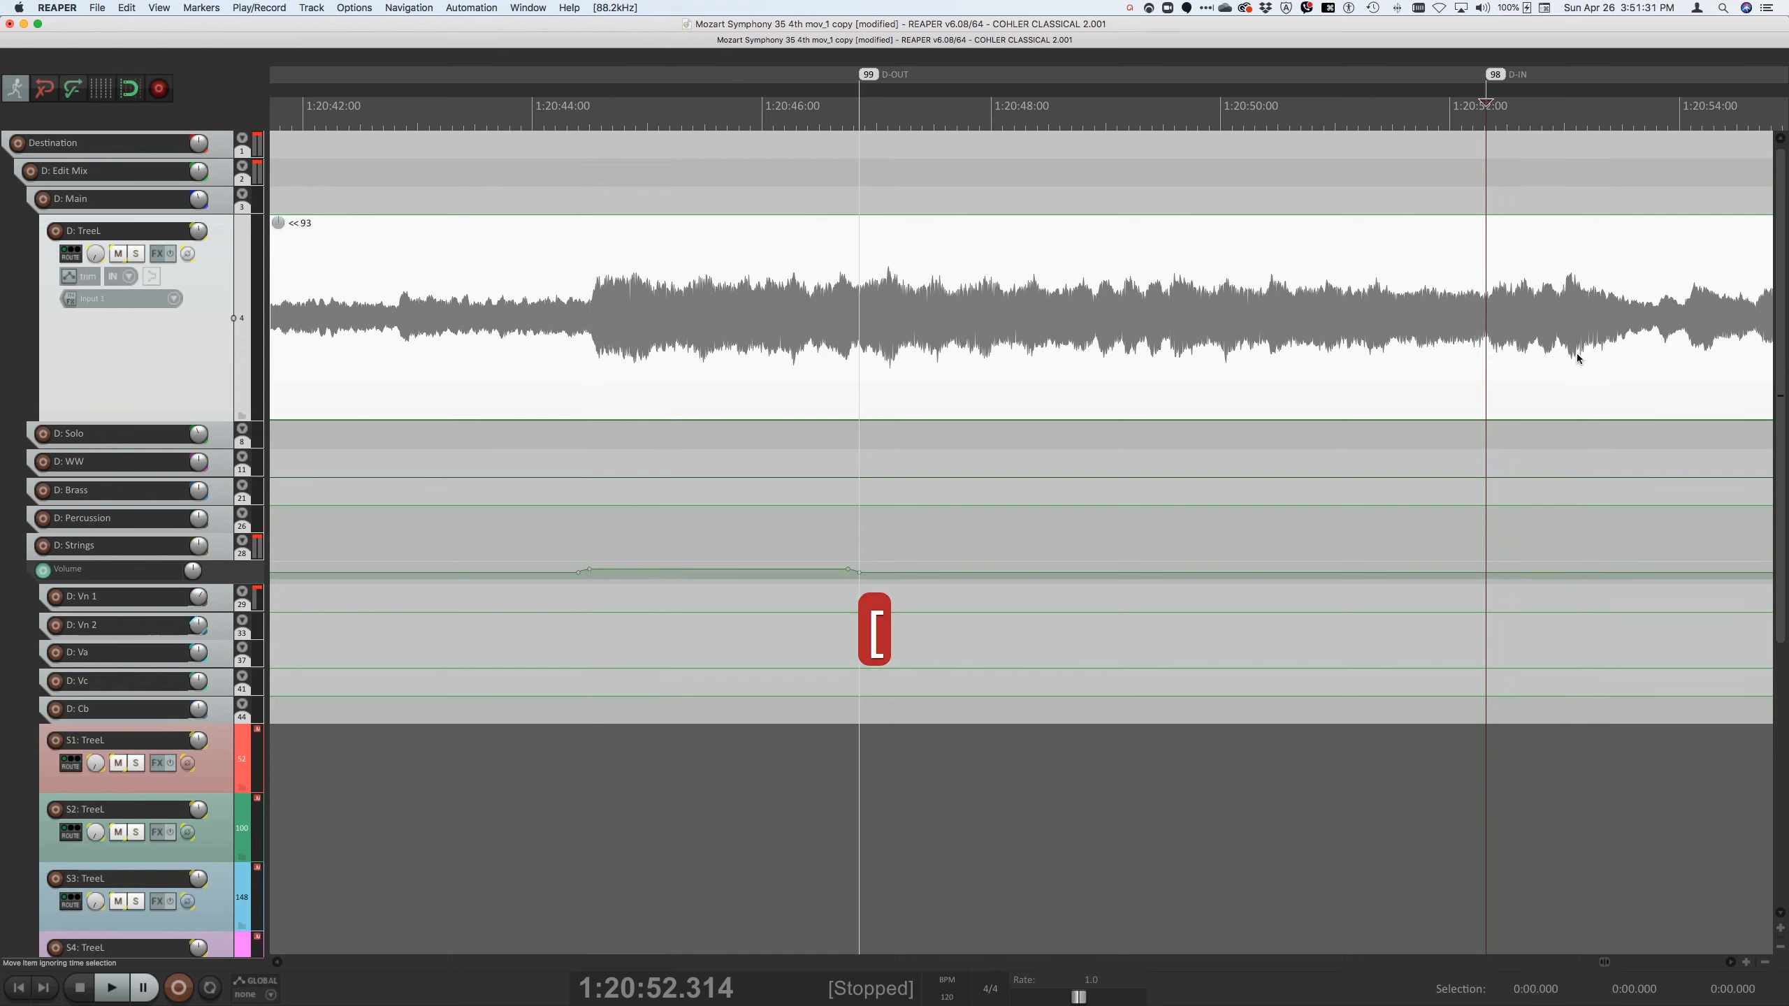
click(1605, 352)
key(])
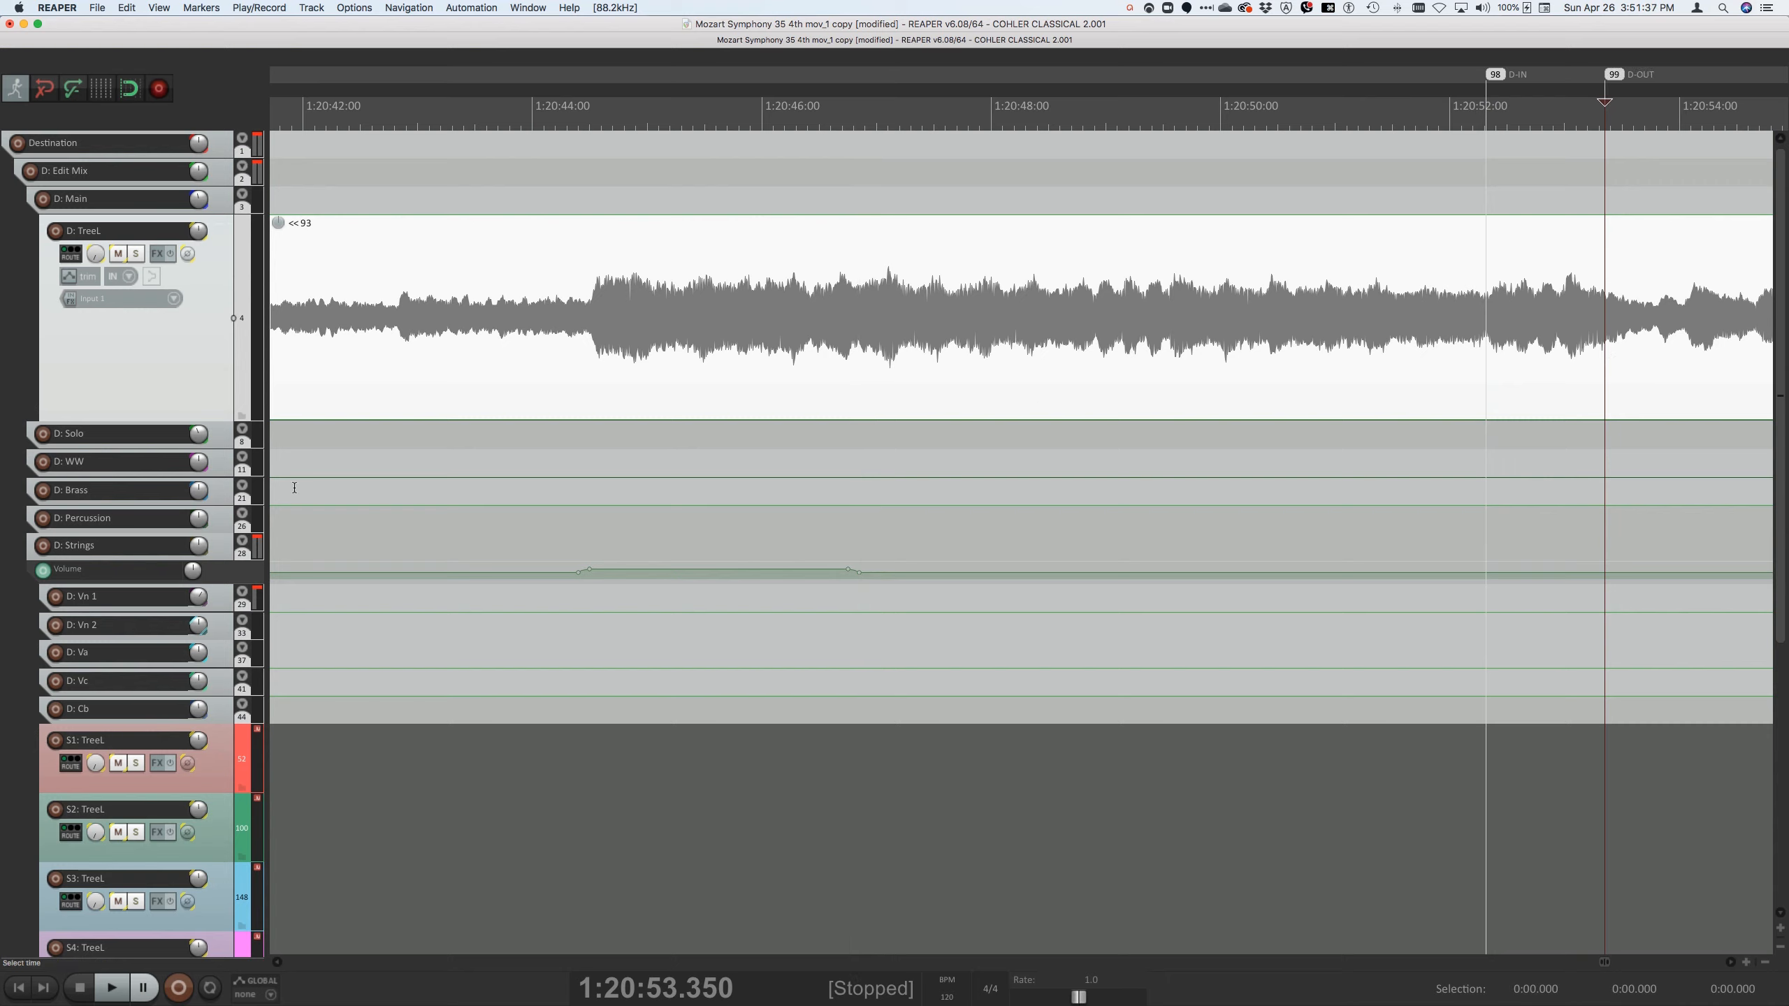
Add a volume envelope to the D: Brass track and insert four points on it at the D-IN and D-OUT markers
click(218, 493)
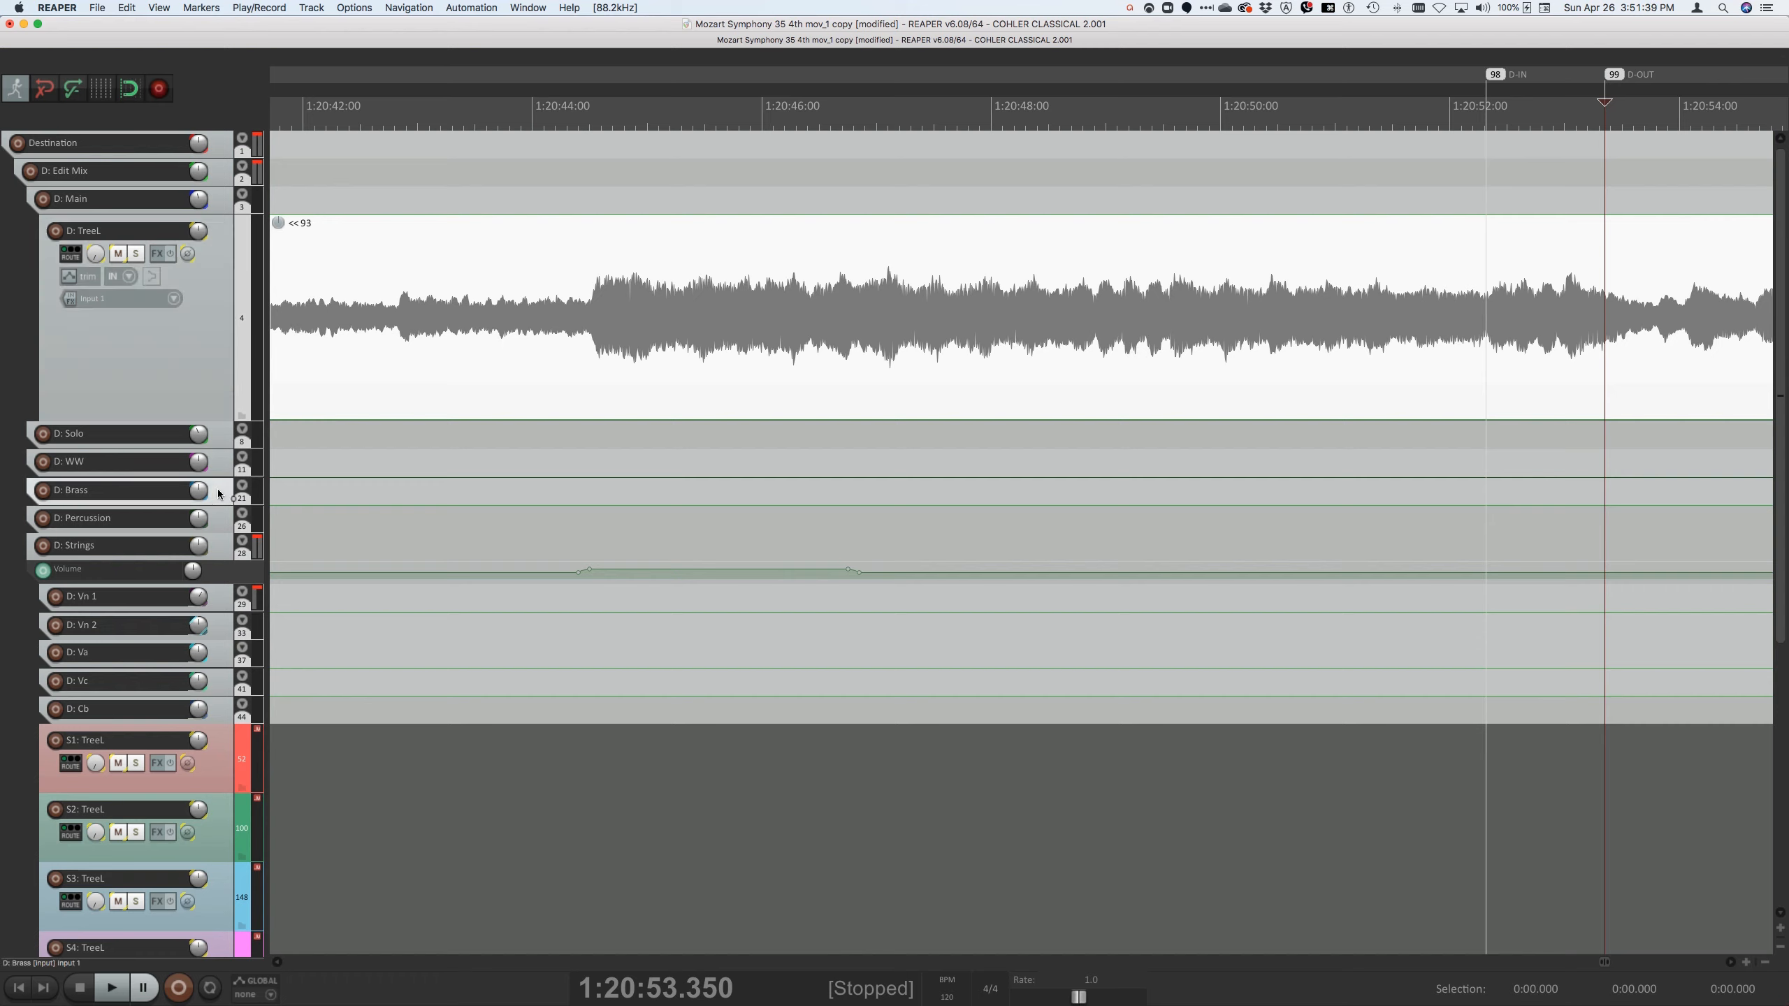
click(466, 8)
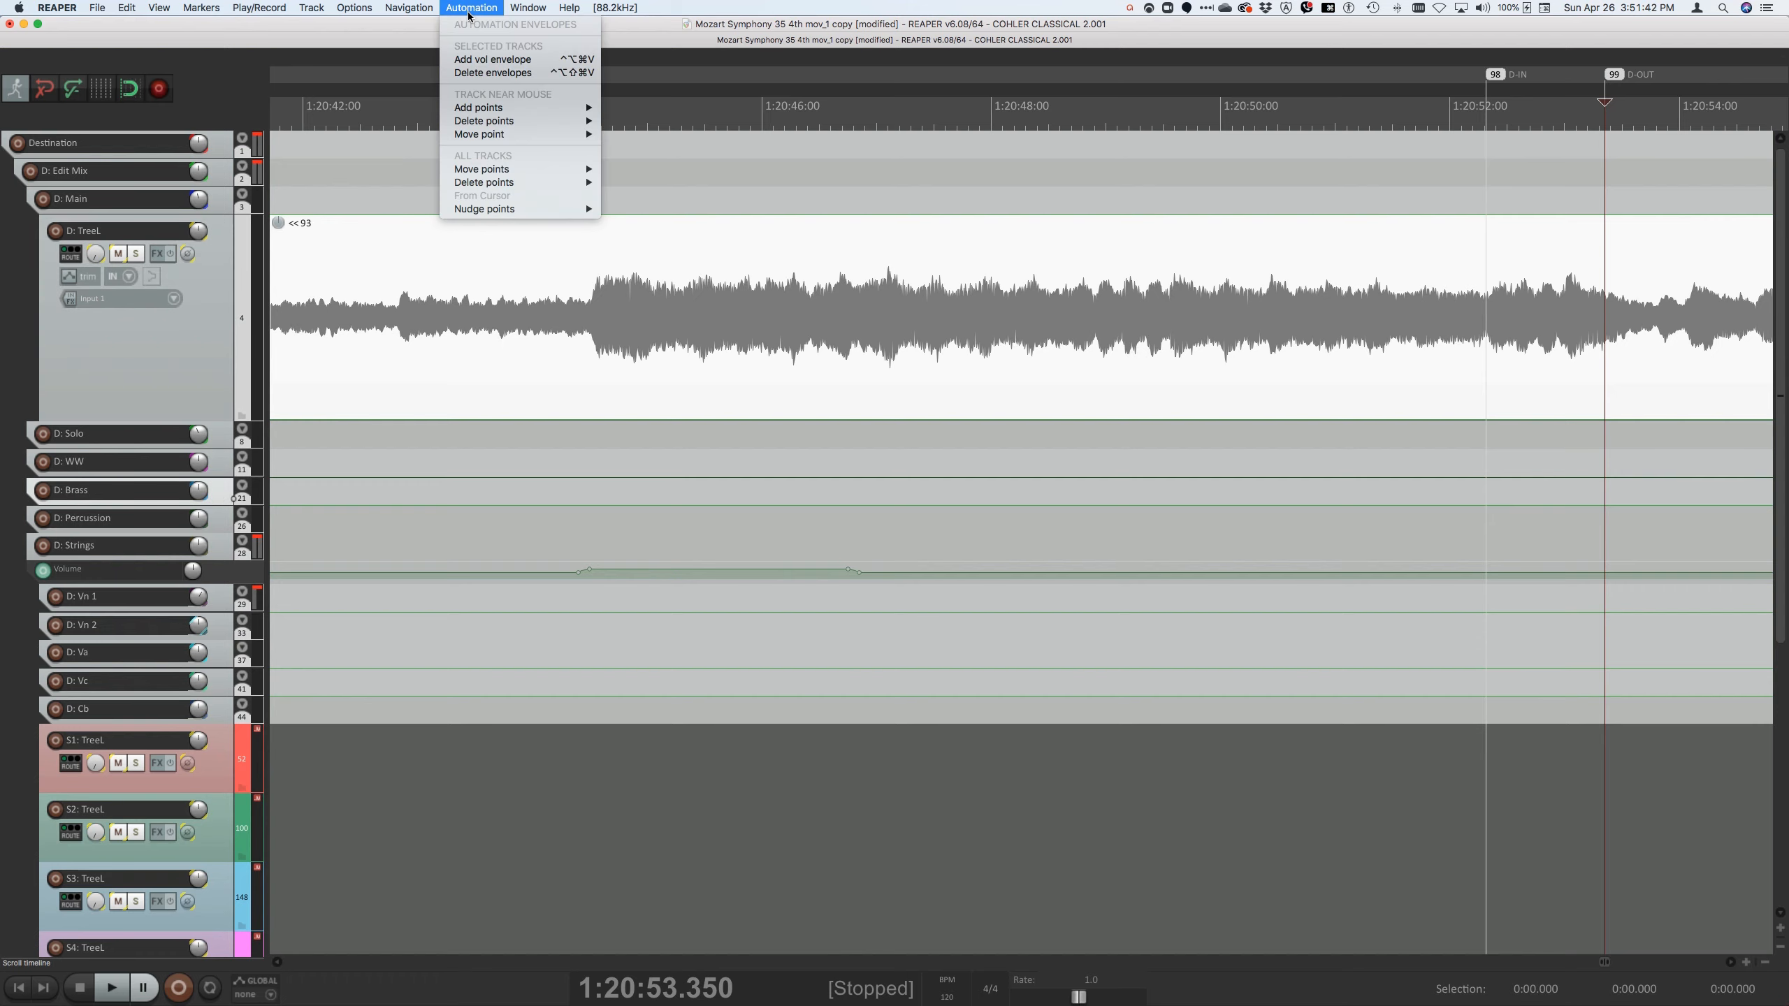
click(475, 60)
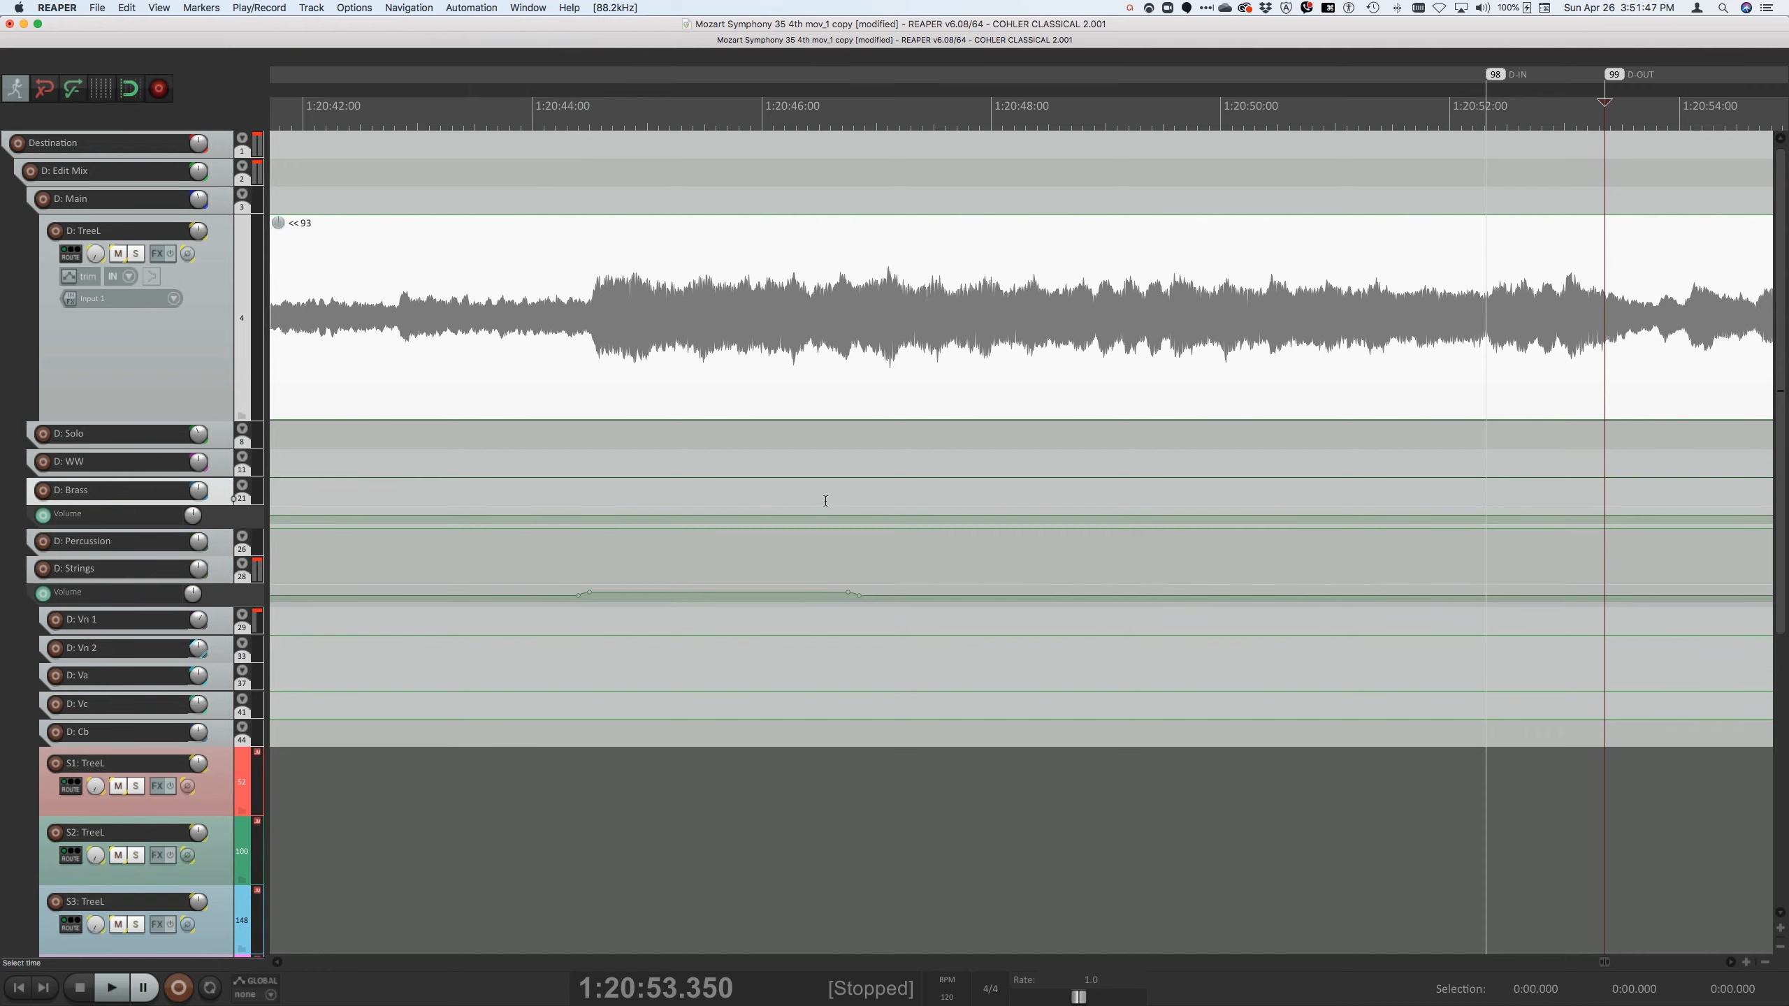
click(237, 524)
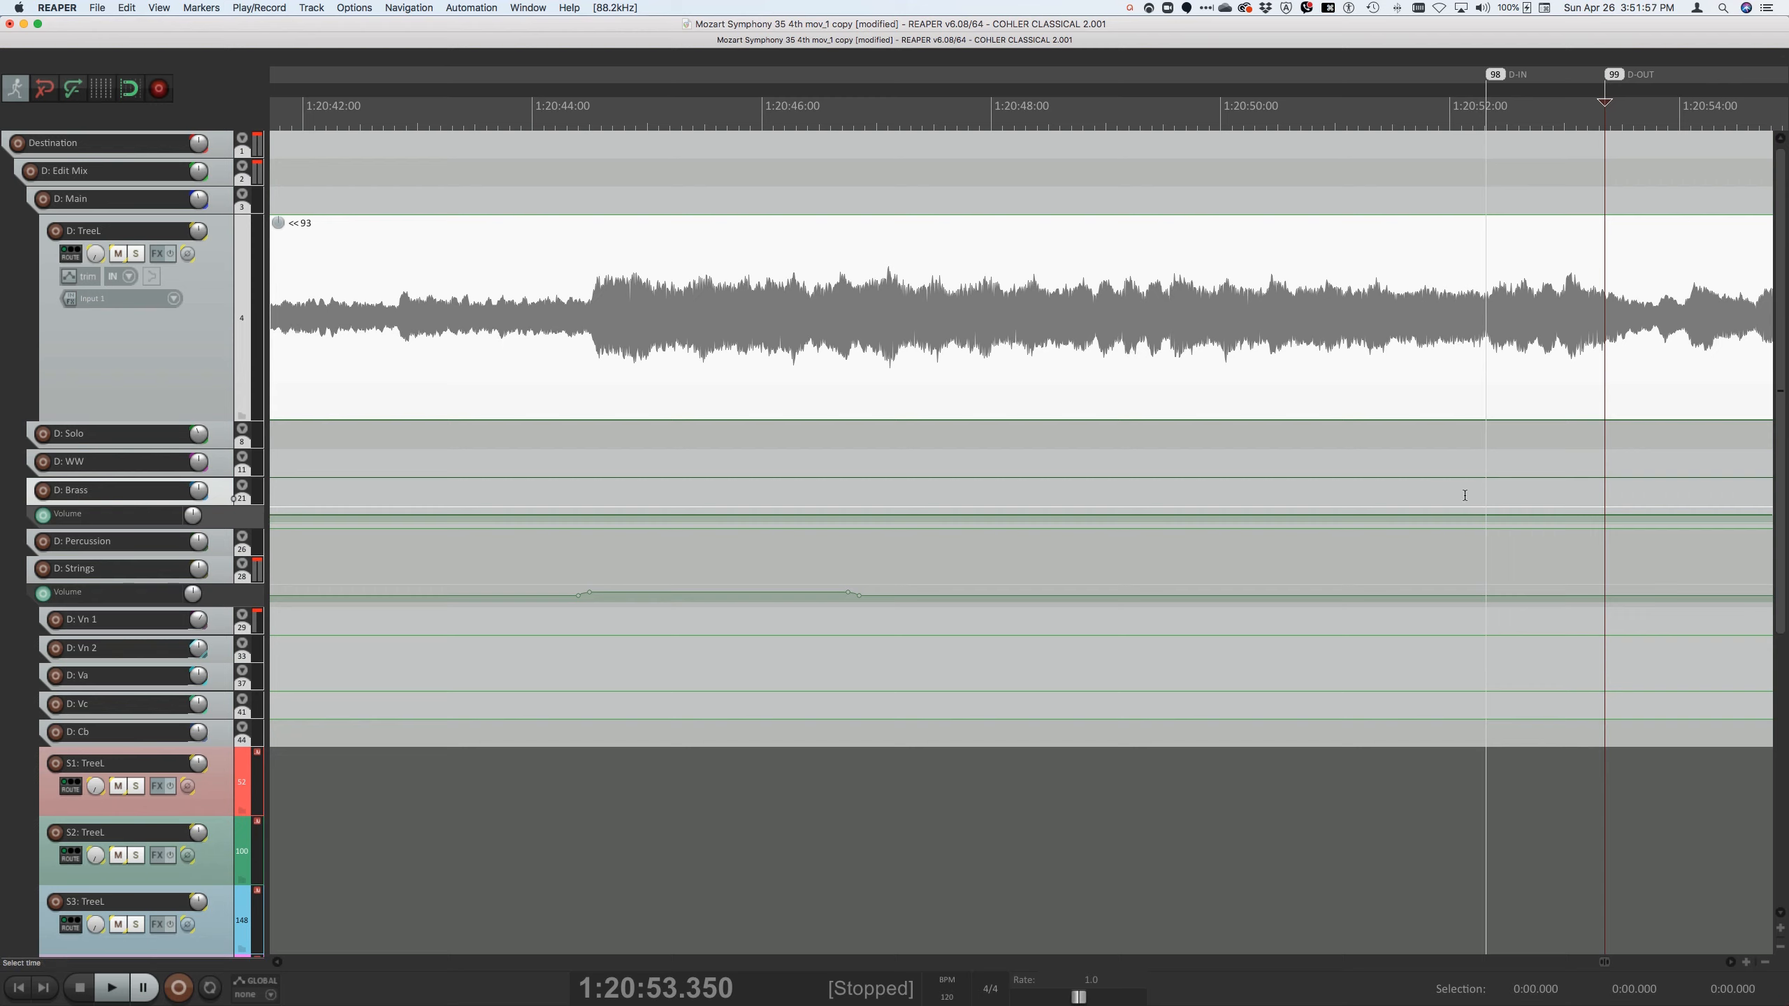
key(ctrl+alt+shift+super+semicolon)
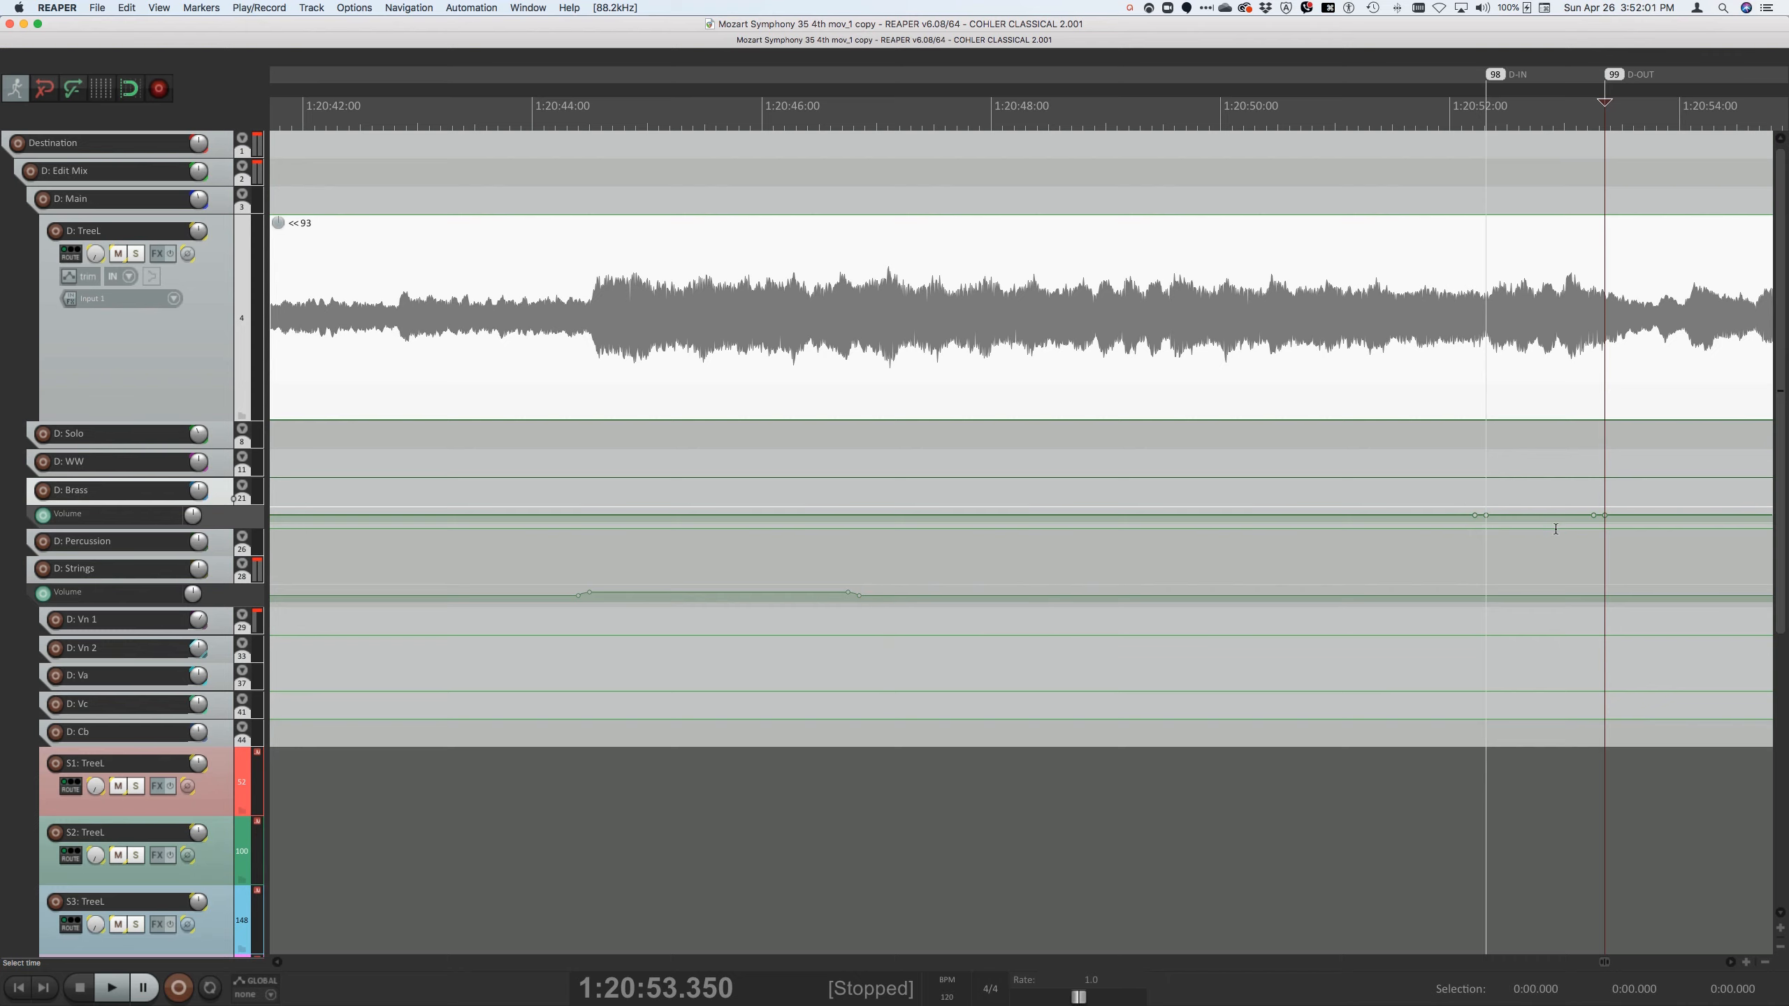
Raise the D: Brass volume envelope between the D-IN and D-OUT markers and play it back from 1:20:51.741
drag(1537, 514, 1539, 499)
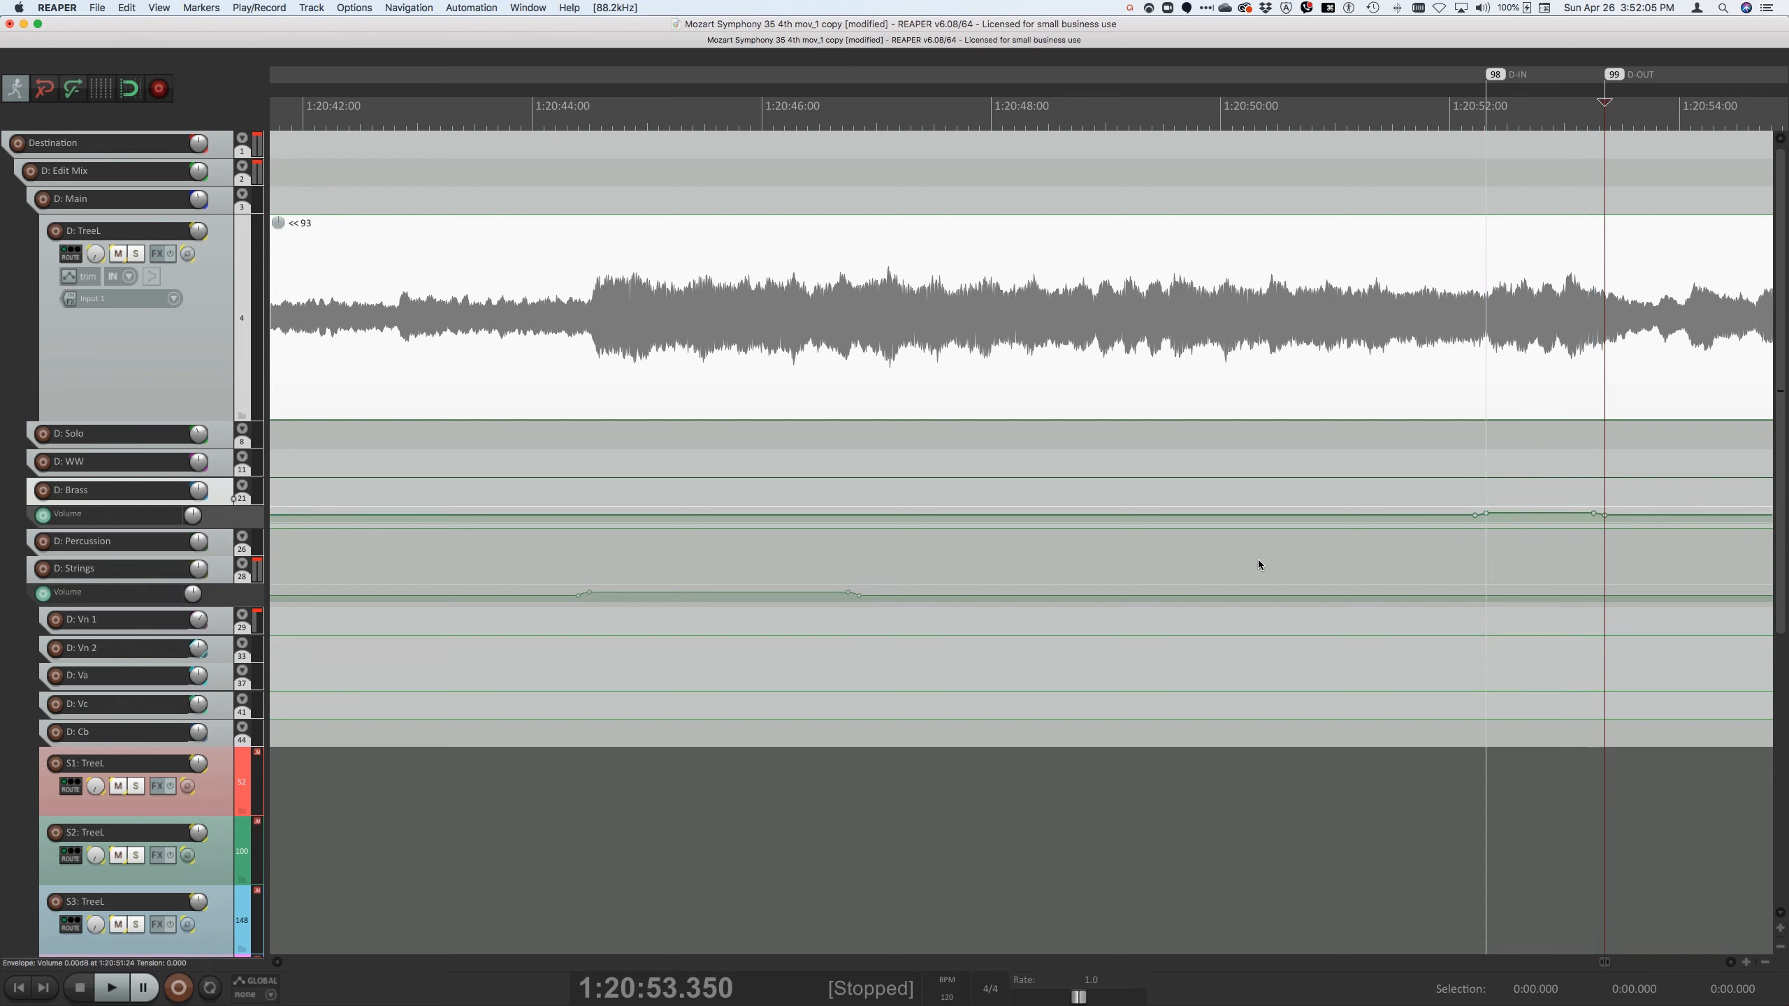
click(1419, 339)
key(space)
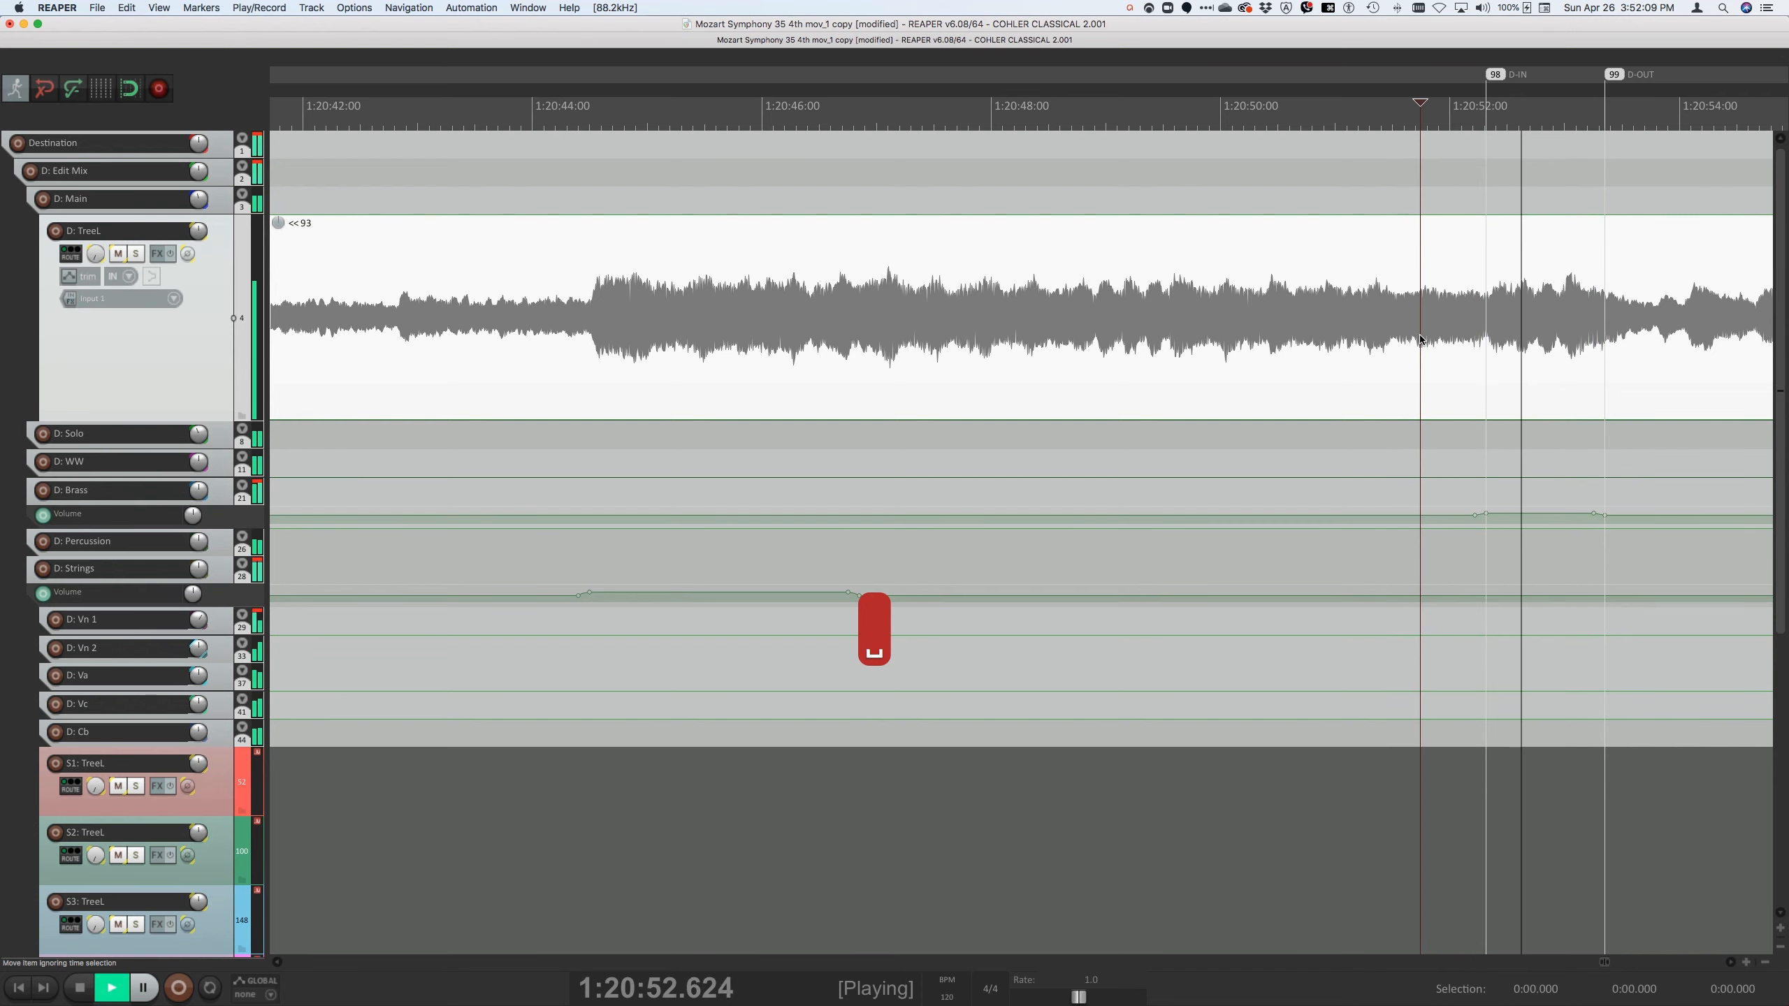
key(space)
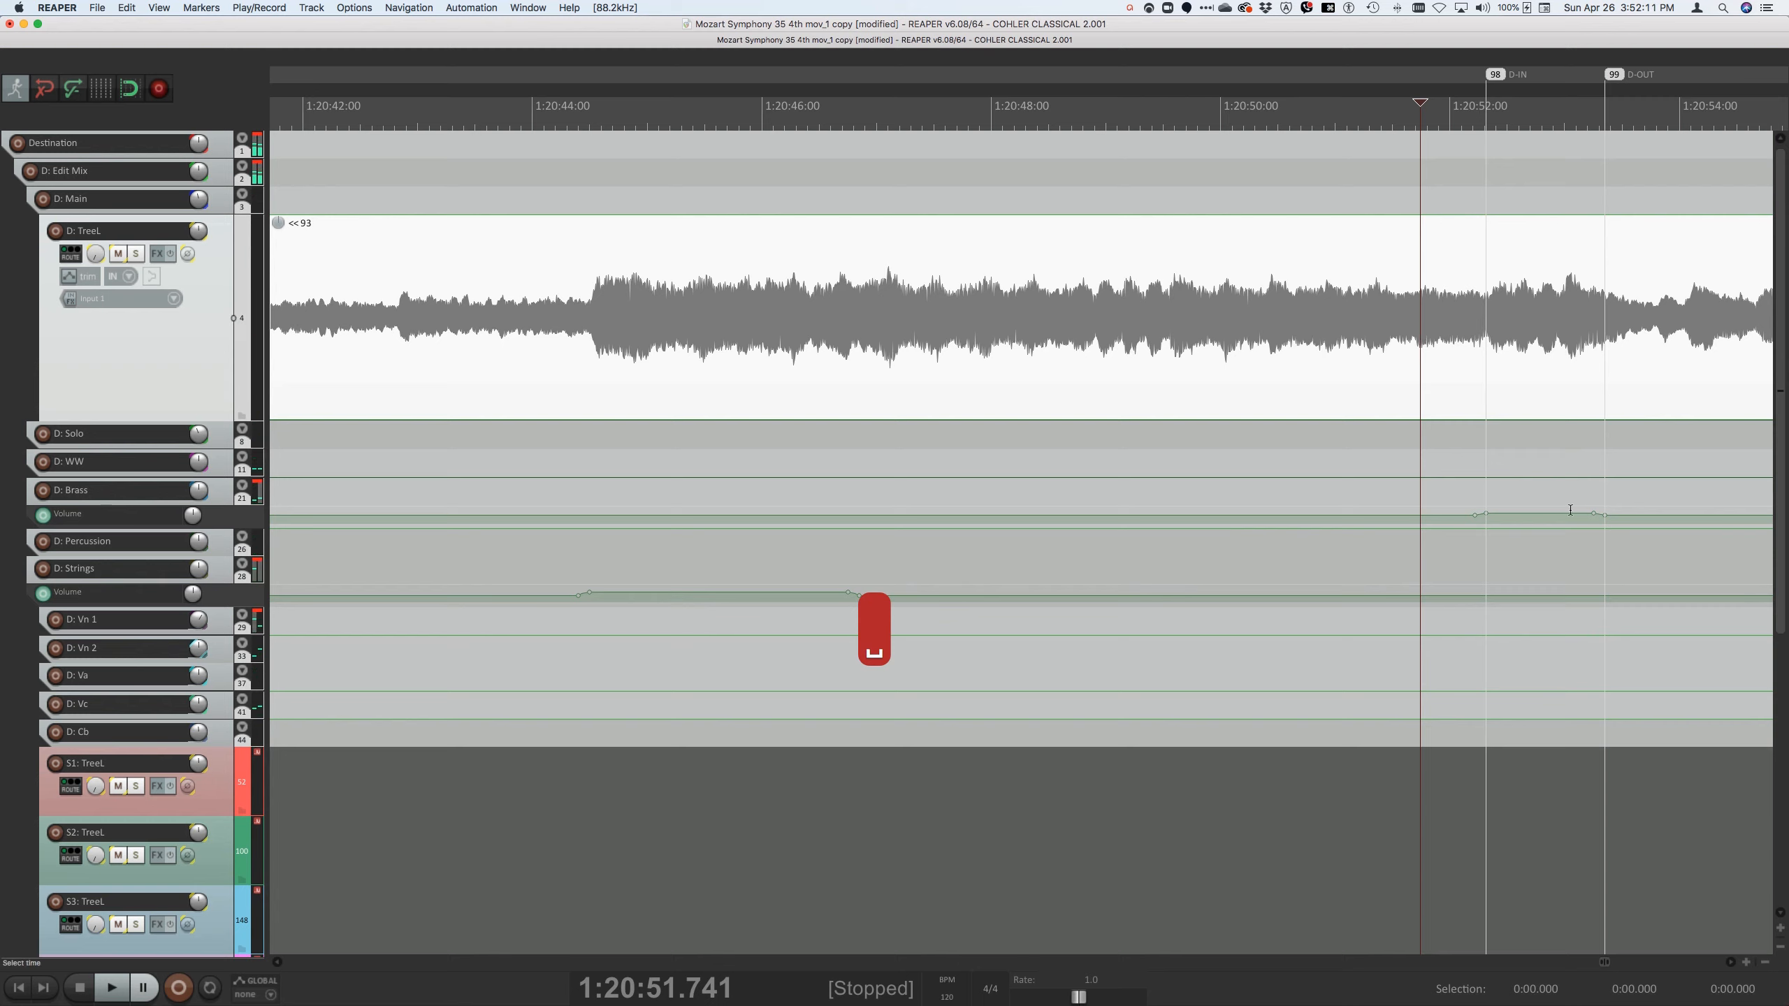
Lower the raised D: Brass envelope segment slightly to about +3.8 dB and audition the passage again
drag(1560, 512, 1560, 520)
key(space)
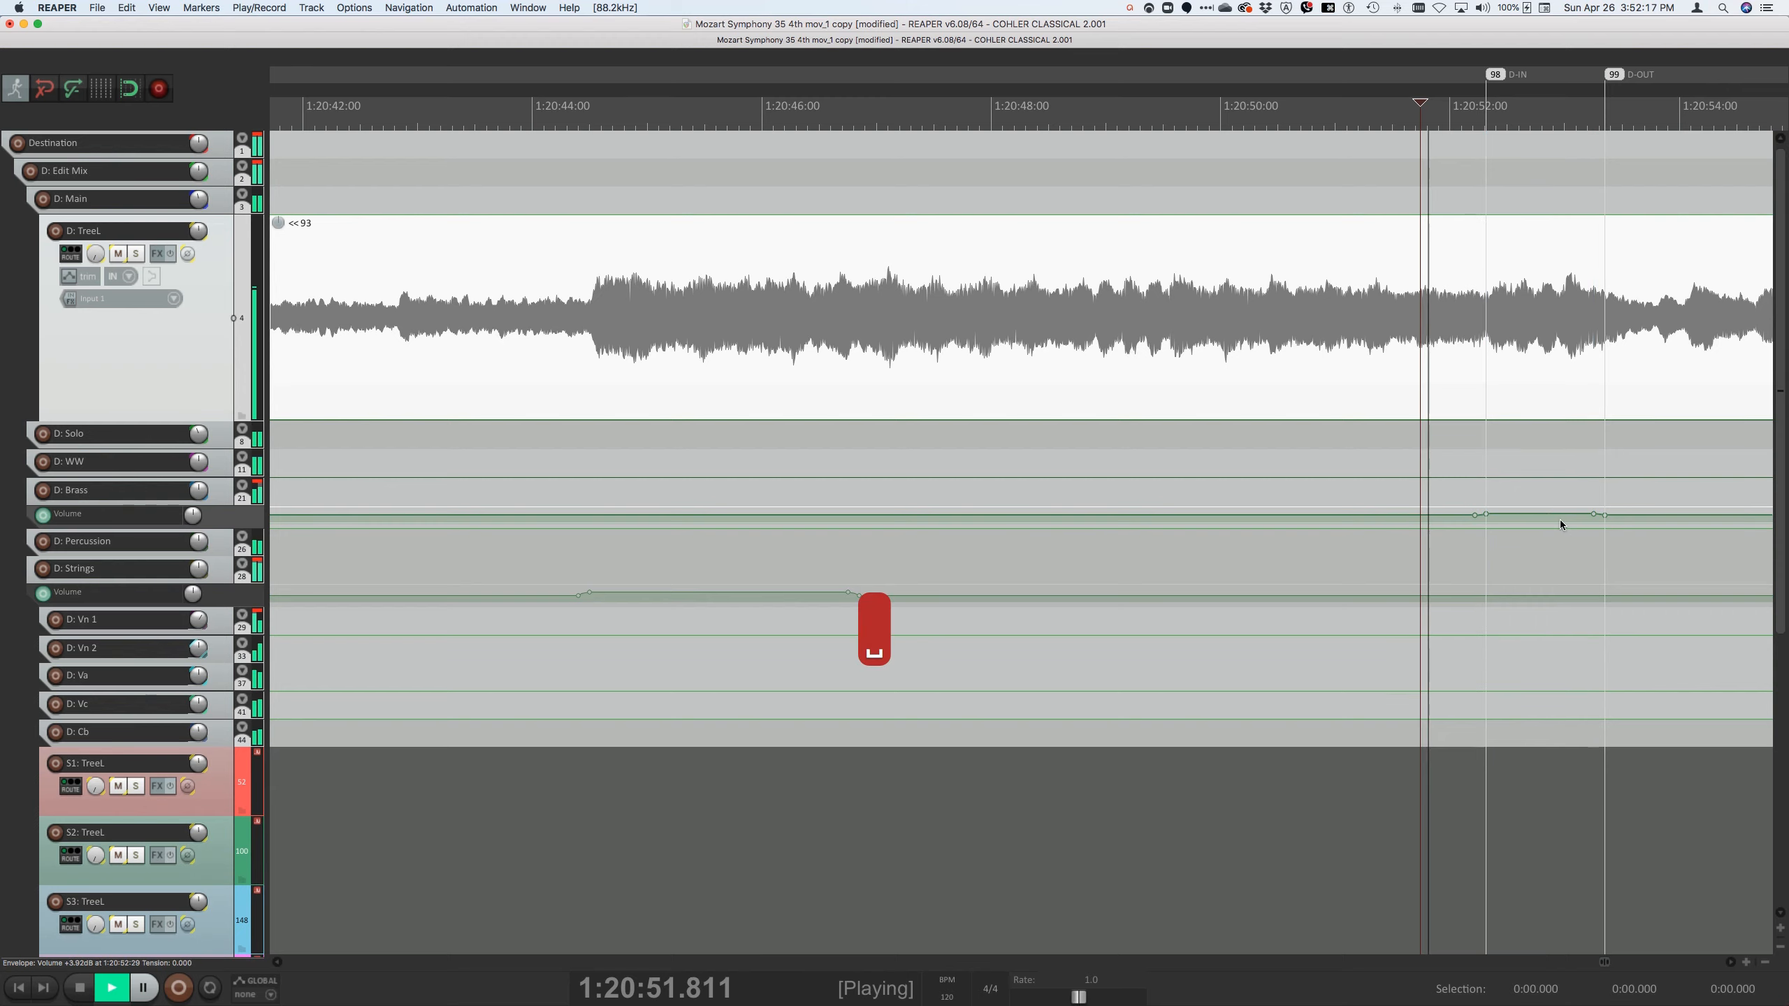
key(space)
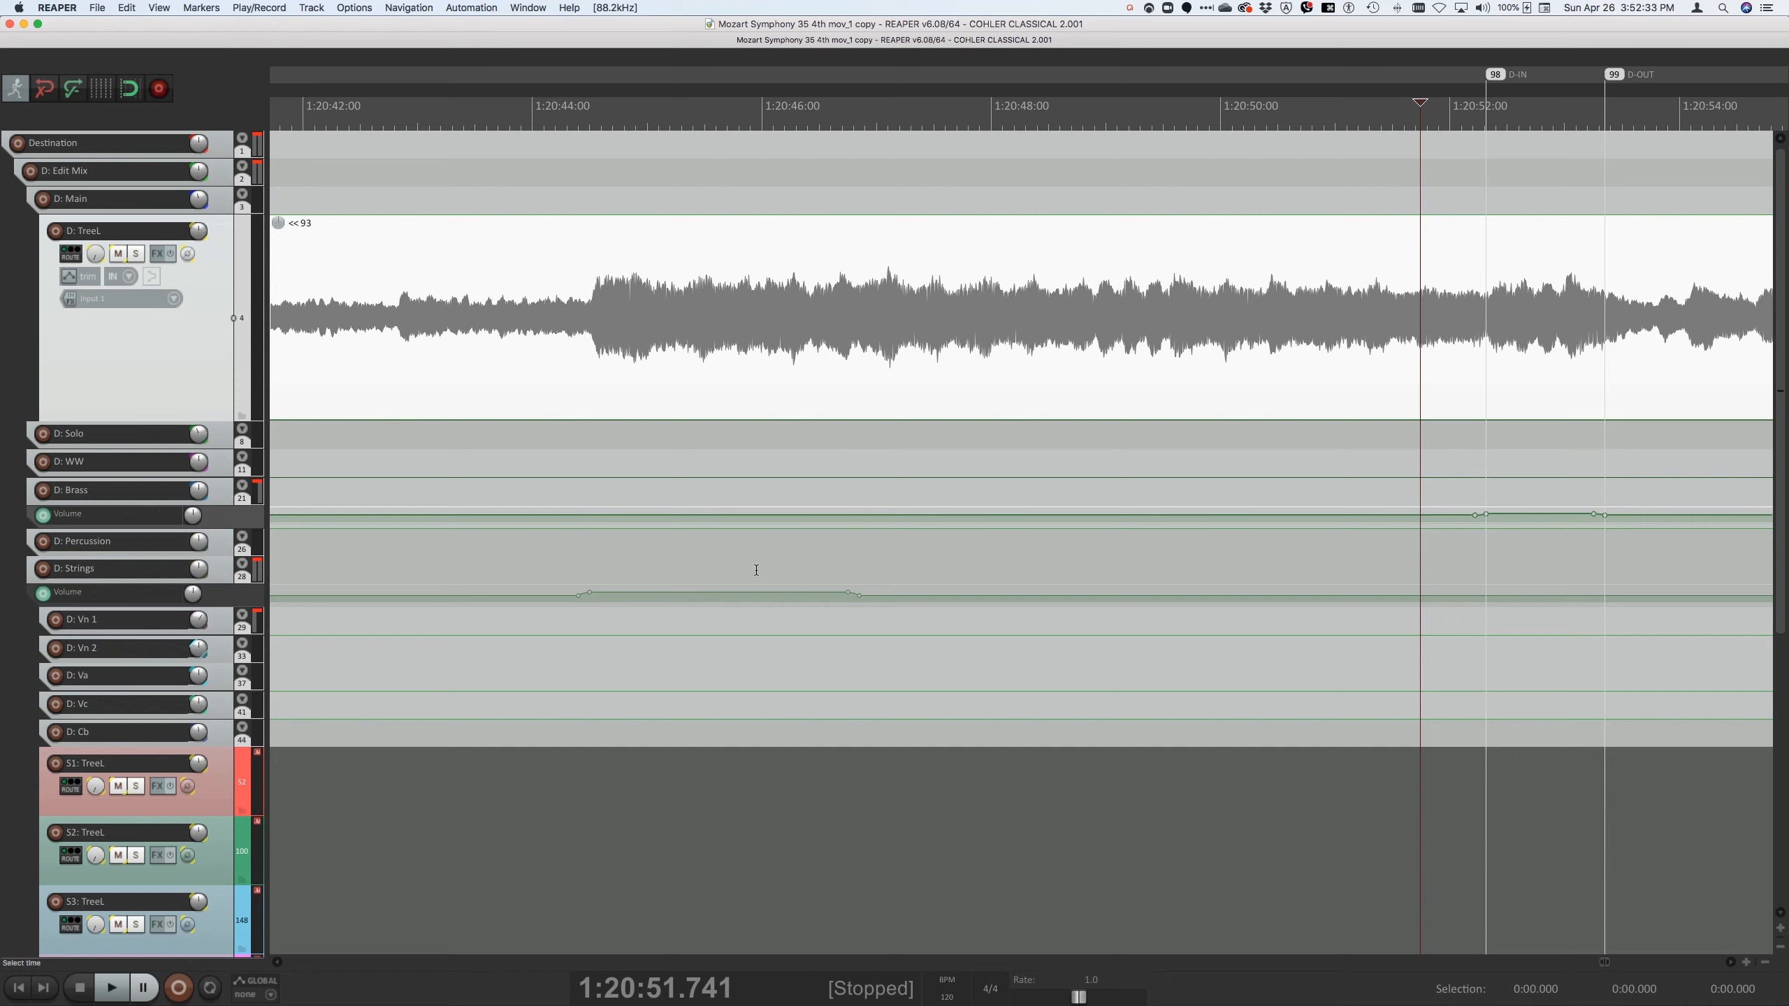
Delete the first raised point on the D: Strings volume envelope and the raised point just before D-OUT on the D: Brass envelope
alt+click(590, 592)
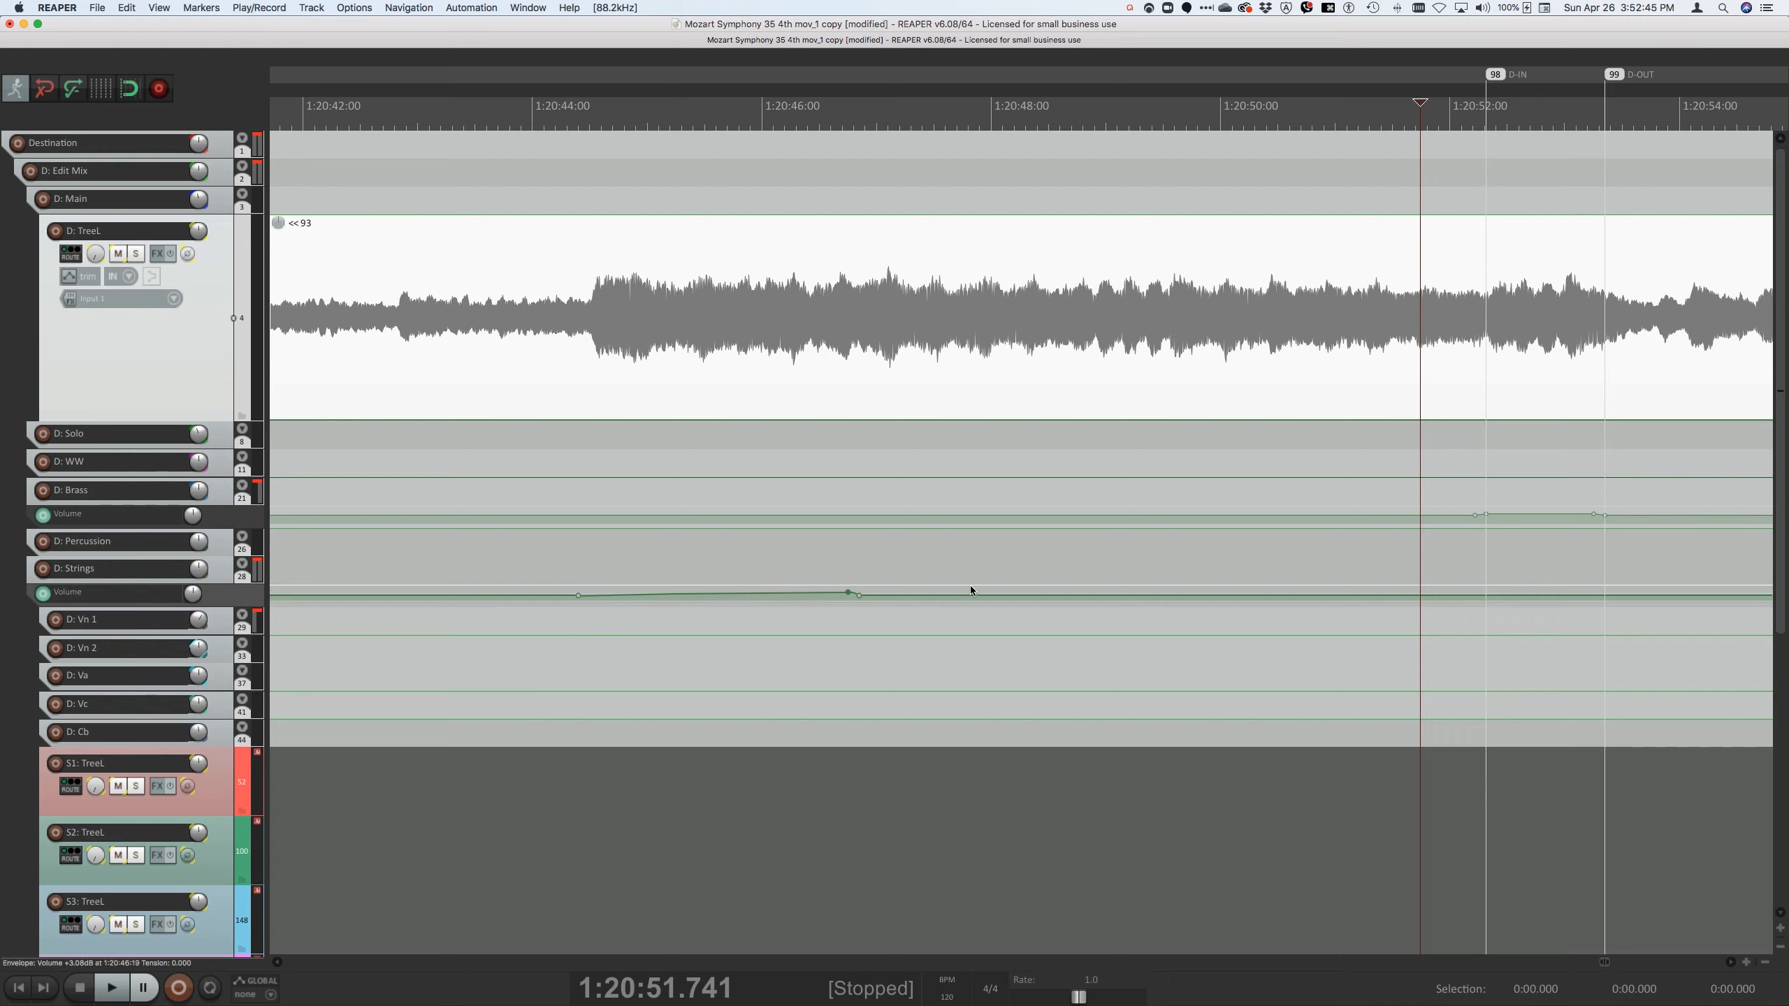
alt+click(1593, 515)
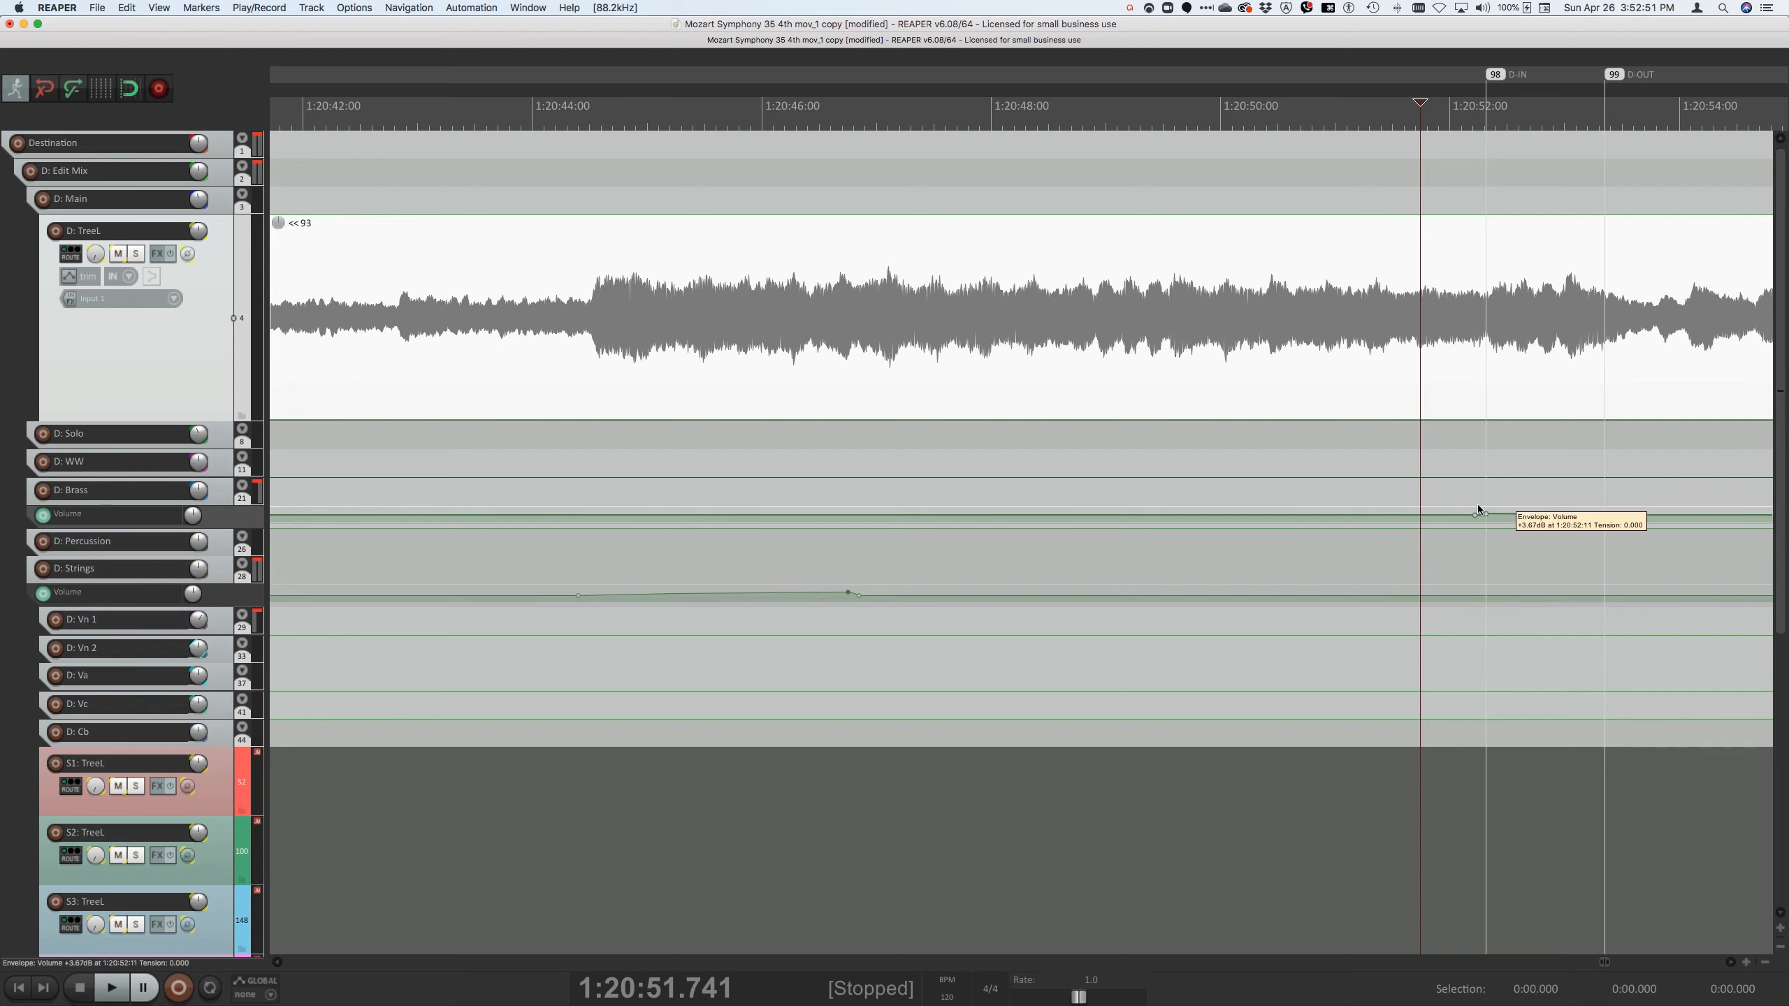